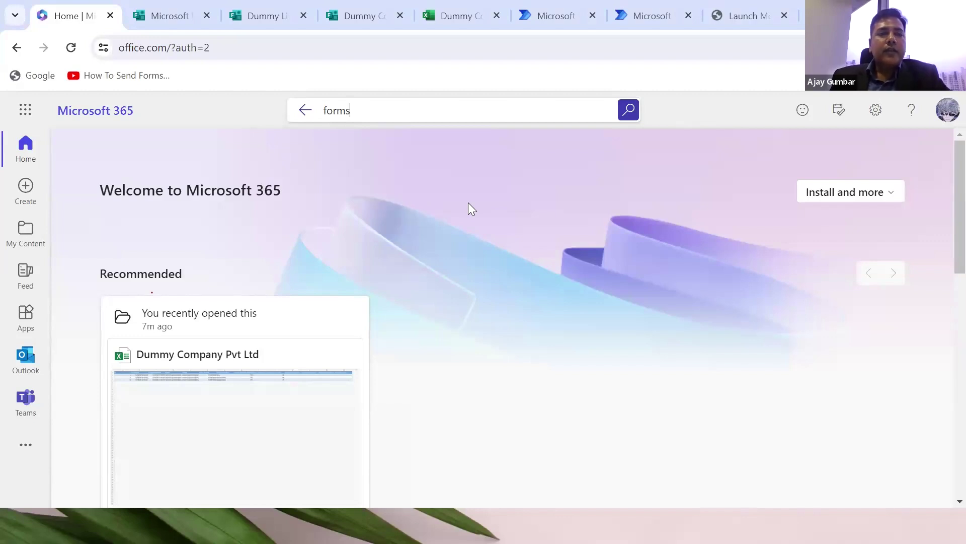
Look up the Forms app in Microsoft 365, then view the new-form options and templates on the Forms home page.
{"action": "left_click", "coordinate": [25, 116]}
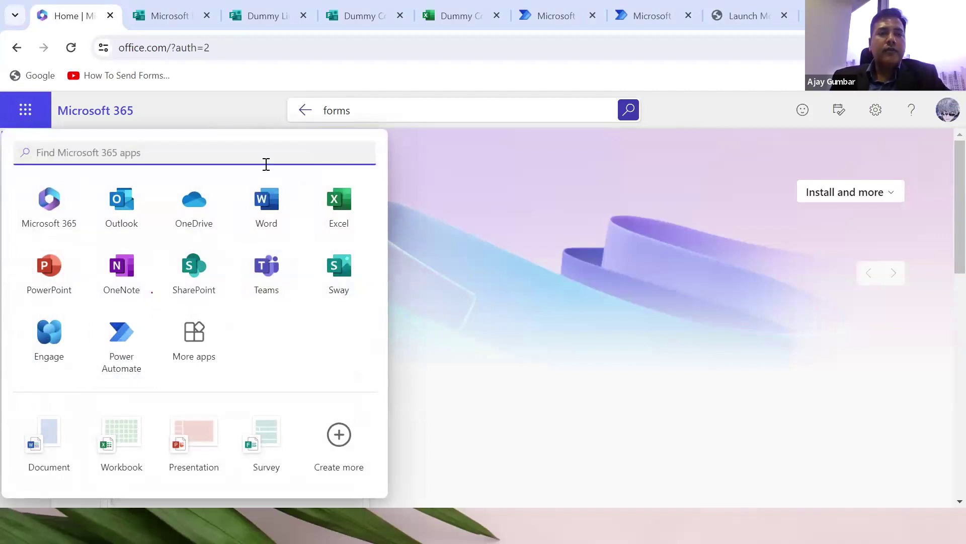
{"action": "left_click", "coordinate": [392, 109]}
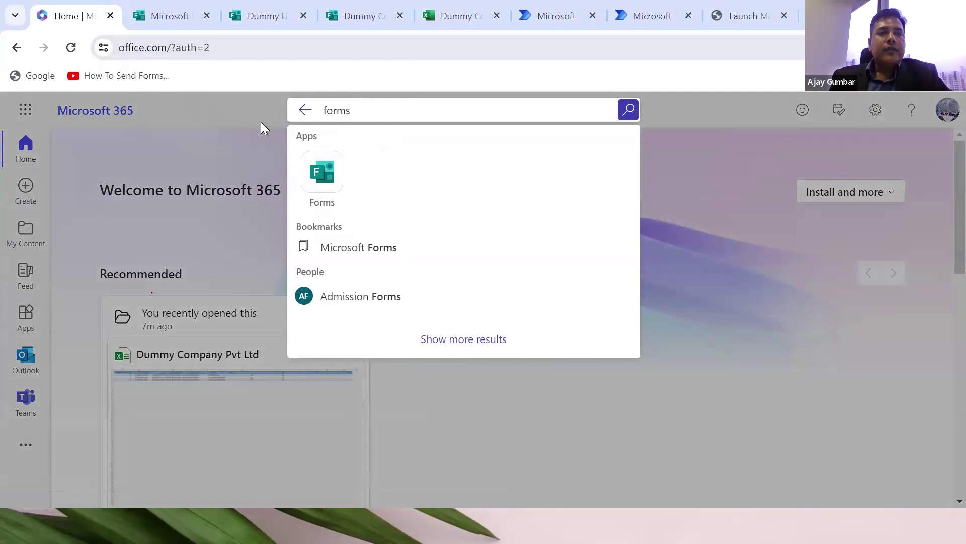
{"action": "left_click", "coordinate": [155, 15]}
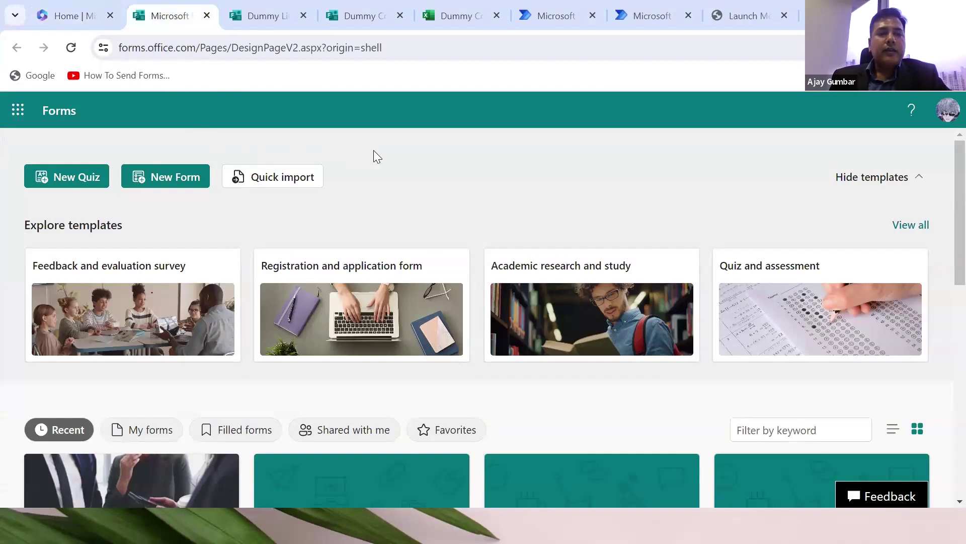
{"action": "mouse_move", "coordinate": [125, 308]}
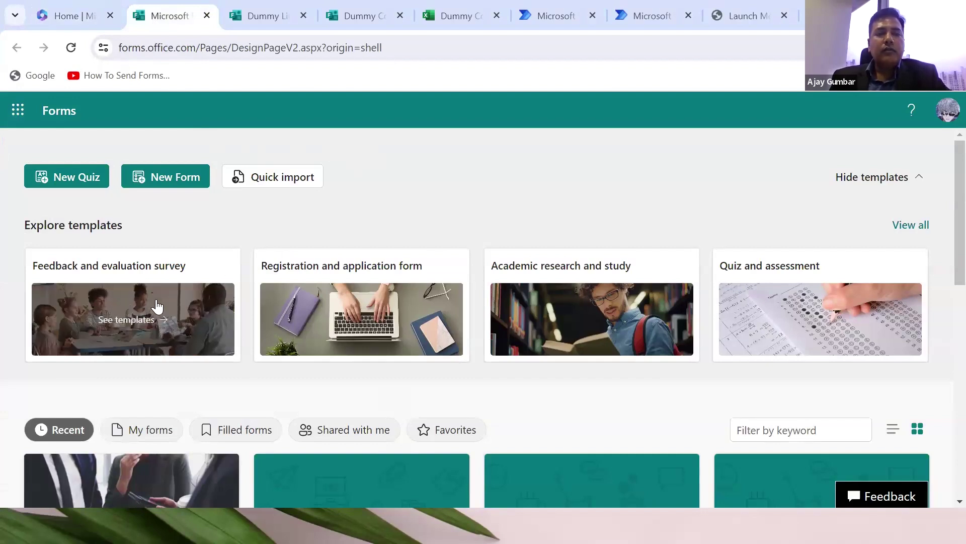
{"action": "mouse_move", "coordinate": [354, 312]}
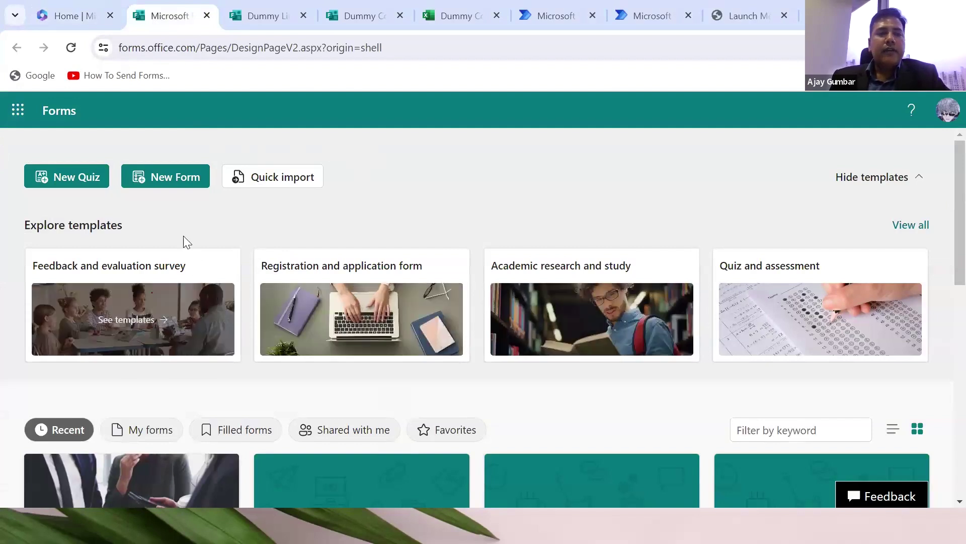
{"action": "mouse_move", "coordinate": [169, 293]}
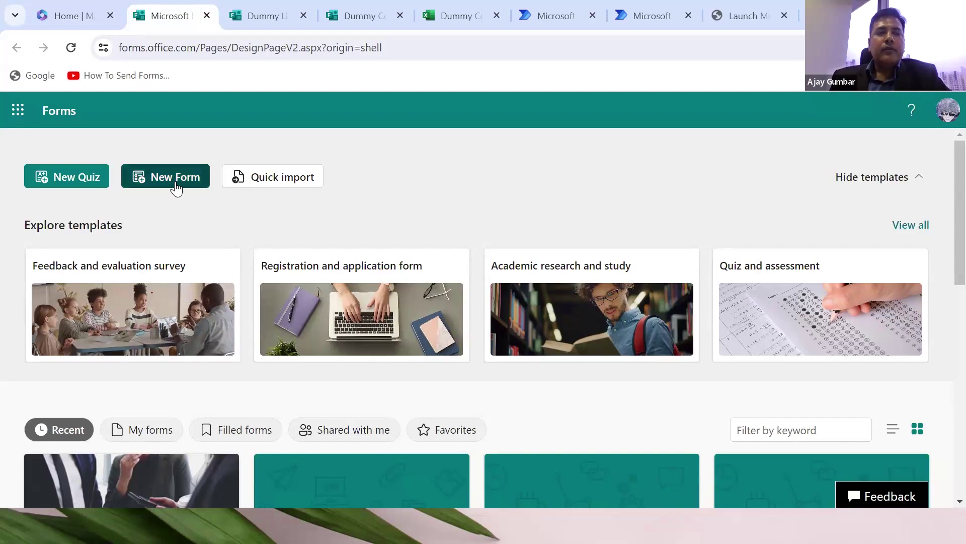
Open the Dummy Limited form and examine its title, its Physical Verification subtitle and the first question.
{"action": "left_click", "coordinate": [251, 20]}
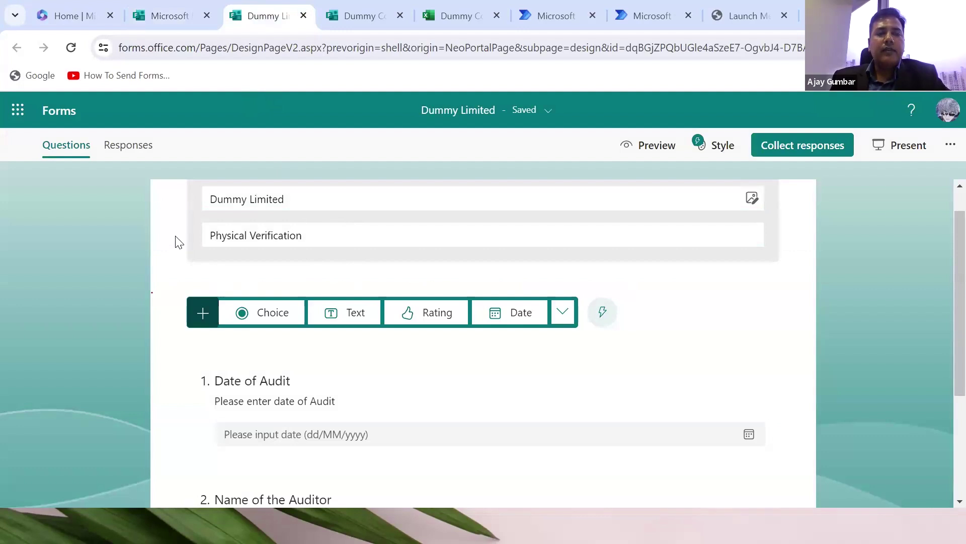
{"action": "scroll", "coordinate": [179, 242], "scroll_direction": "up", "scroll_amount": 1}
{"action": "left_click", "coordinate": [328, 235]}
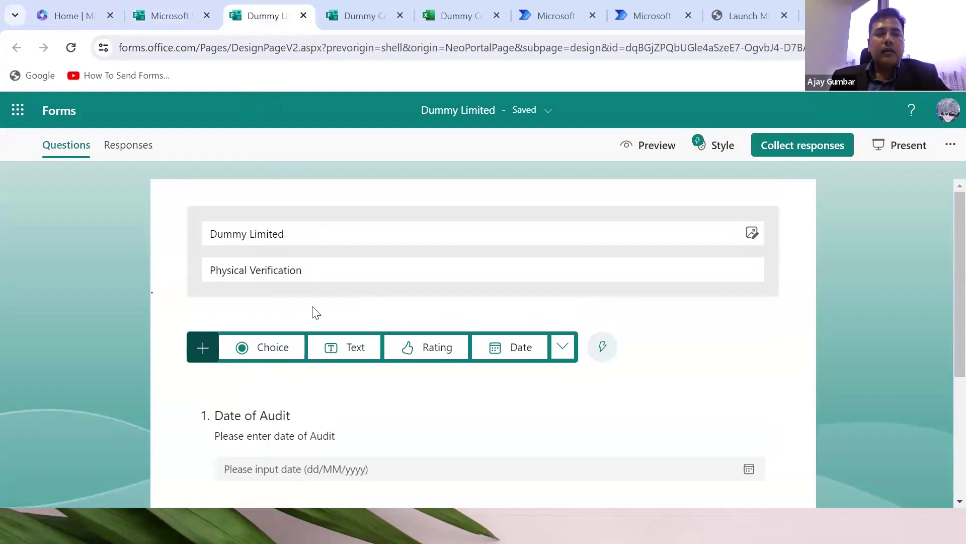
{"action": "scroll", "coordinate": [315, 312], "scroll_direction": "down", "scroll_amount": 2}
{"action": "scroll", "coordinate": [280, 239], "scroll_direction": "up", "scroll_amount": 1}
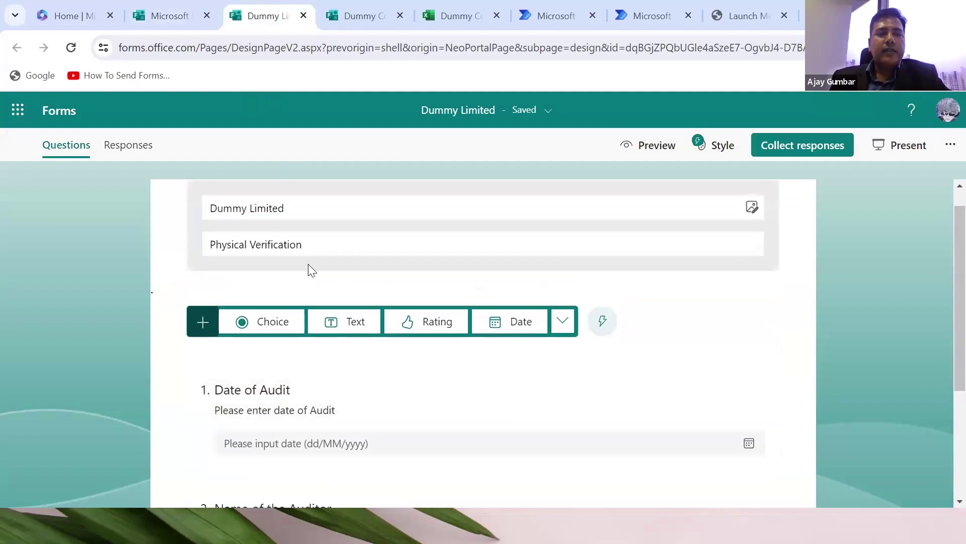
{"action": "scroll", "coordinate": [301, 252], "scroll_direction": "down", "scroll_amount": 1}
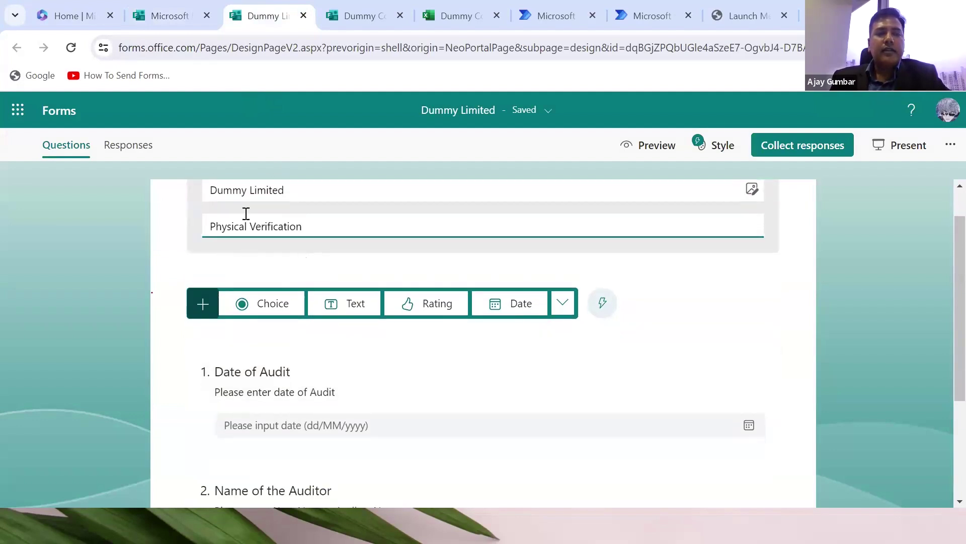
{"action": "scroll", "coordinate": [247, 212], "scroll_direction": "up", "scroll_amount": 1}
{"action": "left_click", "coordinate": [270, 217]}
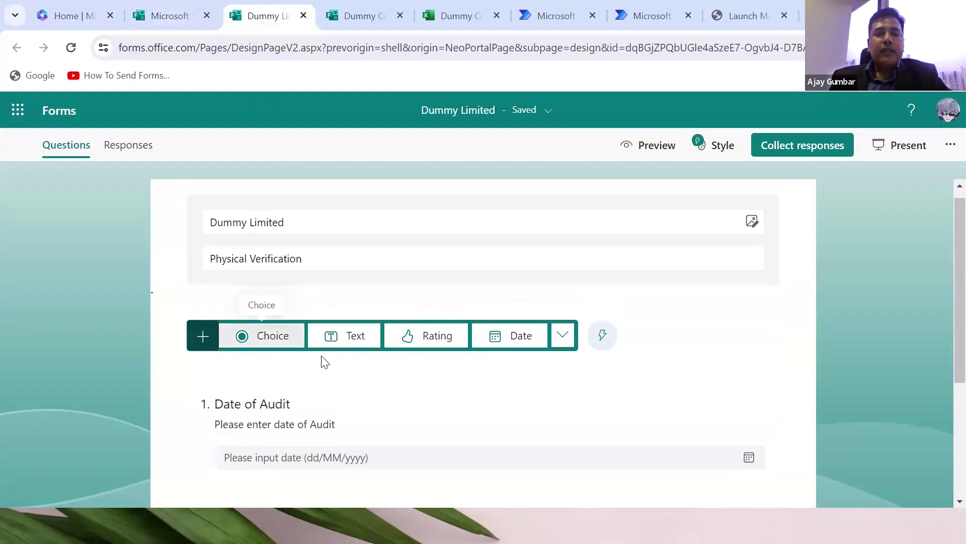
Show the additional question types for the Dummy Limited form and look over its date and auditor name questions.
{"action": "scroll", "coordinate": [333, 367], "scroll_direction": "down", "scroll_amount": 2}
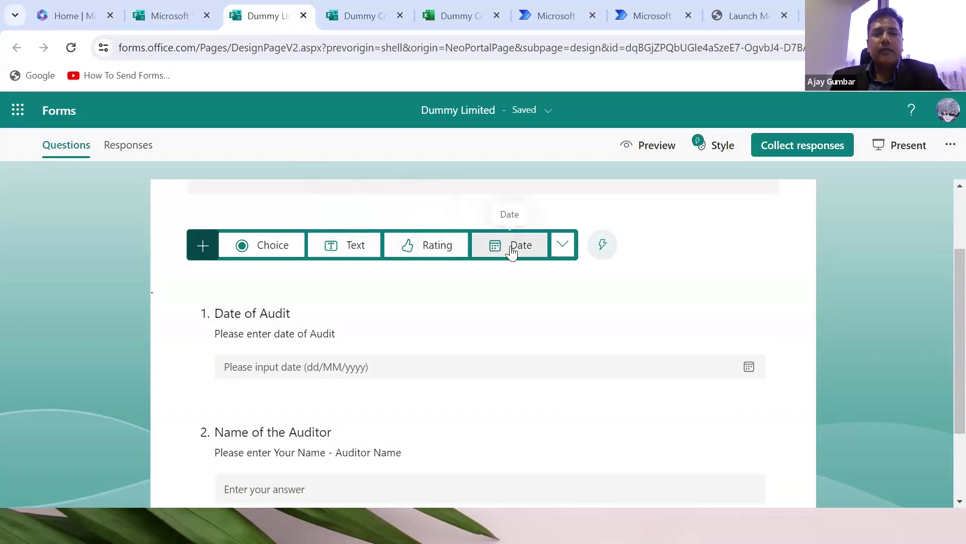
{"action": "left_click", "coordinate": [562, 247]}
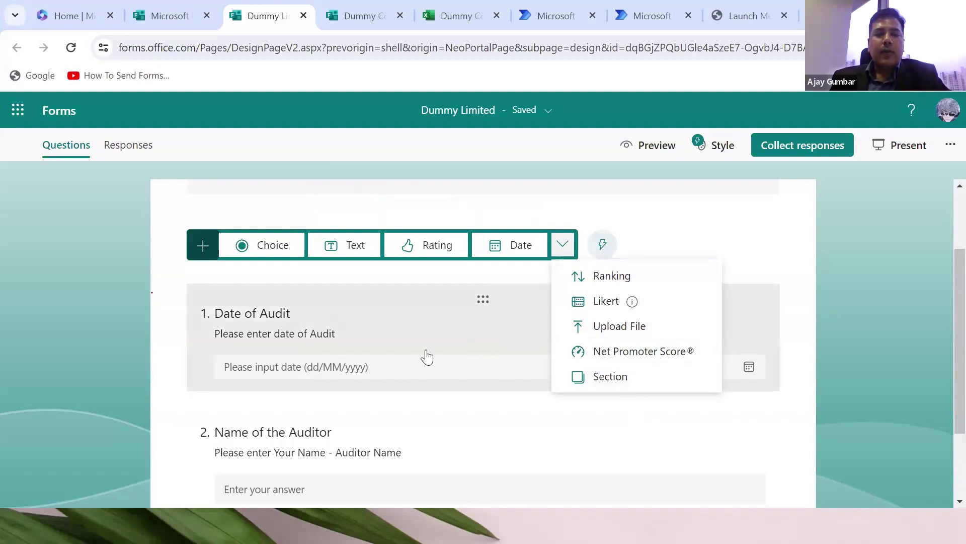
{"action": "scroll", "coordinate": [133, 365], "scroll_direction": "down", "scroll_amount": 2}
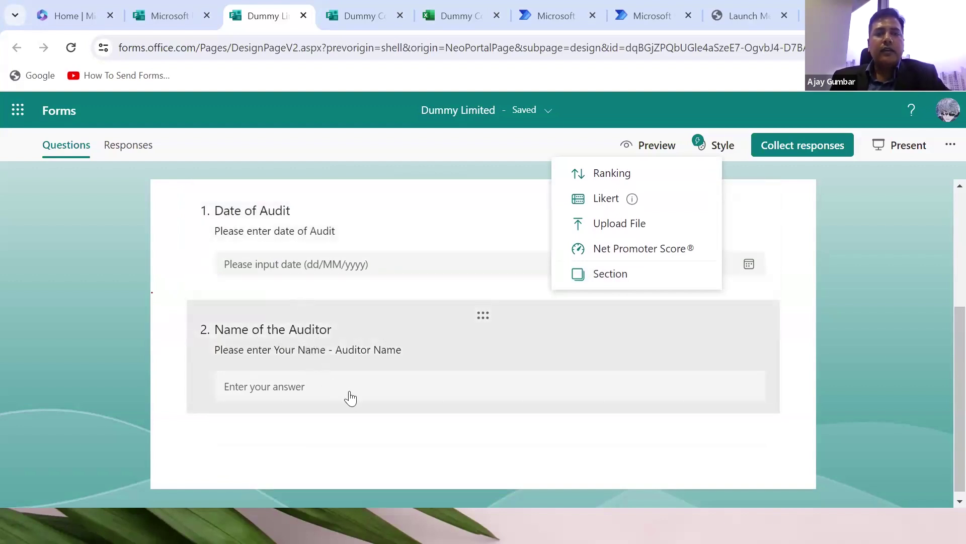
{"action": "scroll", "coordinate": [351, 398], "scroll_direction": "up", "scroll_amount": 2}
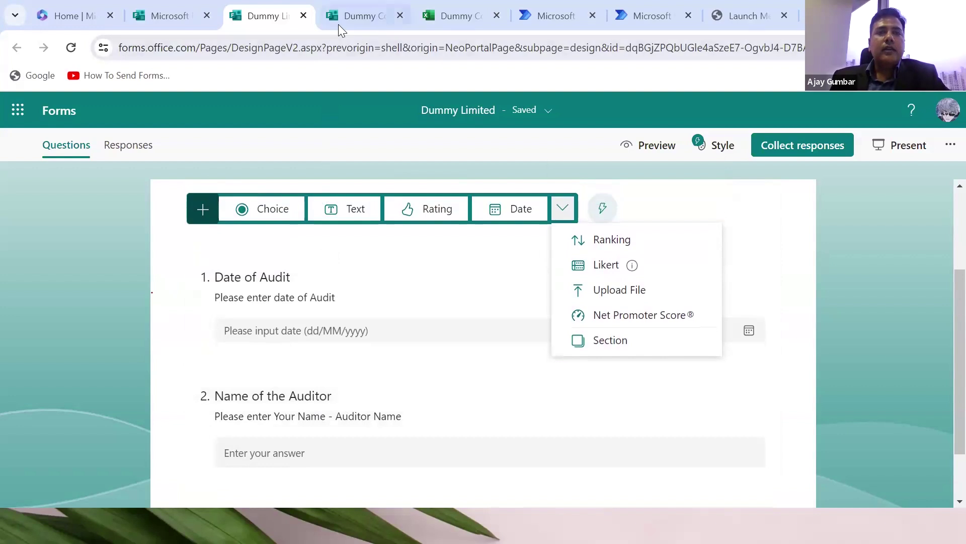
Open the Dummy Company Pvt Ltd form and review its header and the questions in the Primary Details section.
{"action": "left_click", "coordinate": [352, 16]}
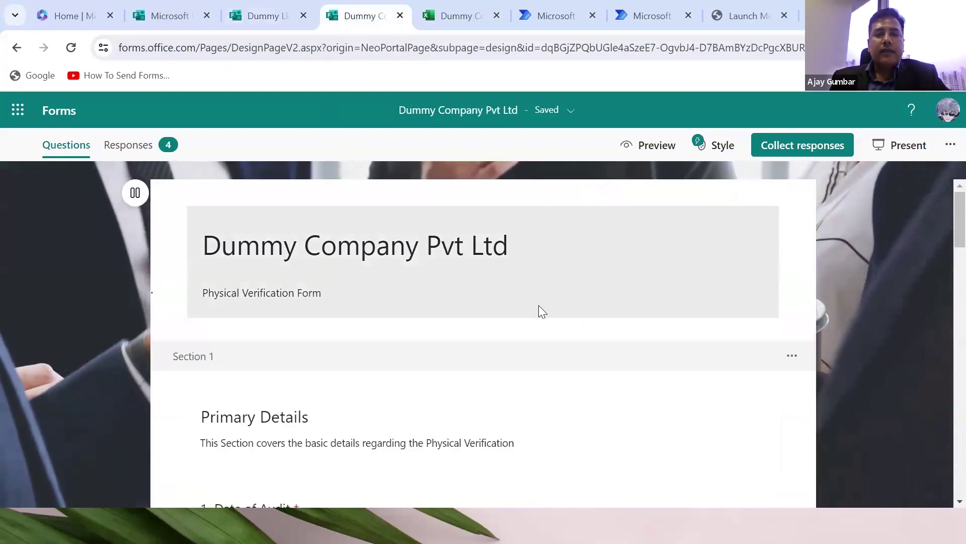
{"action": "scroll", "coordinate": [537, 328], "scroll_direction": "down", "scroll_amount": 1}
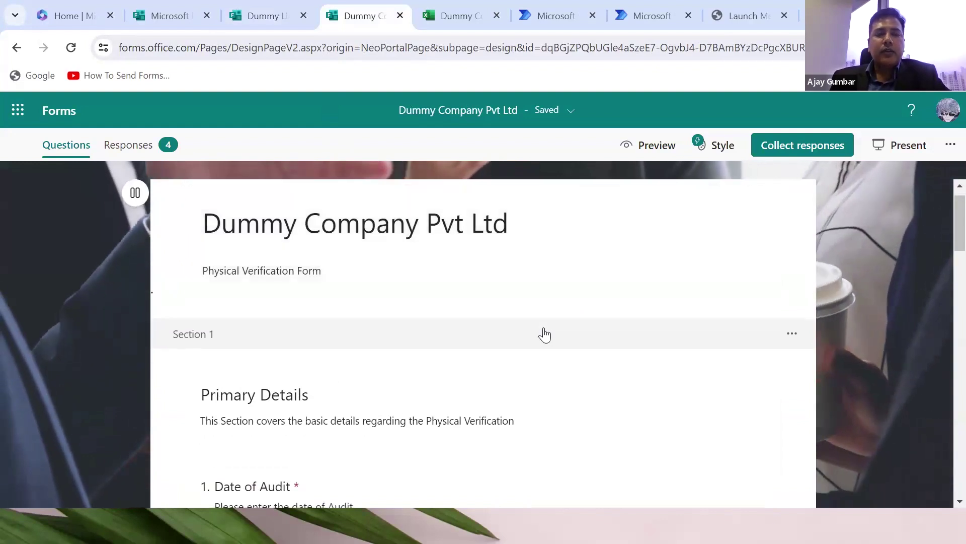
{"action": "scroll", "coordinate": [538, 332], "scroll_direction": "up", "scroll_amount": 1}
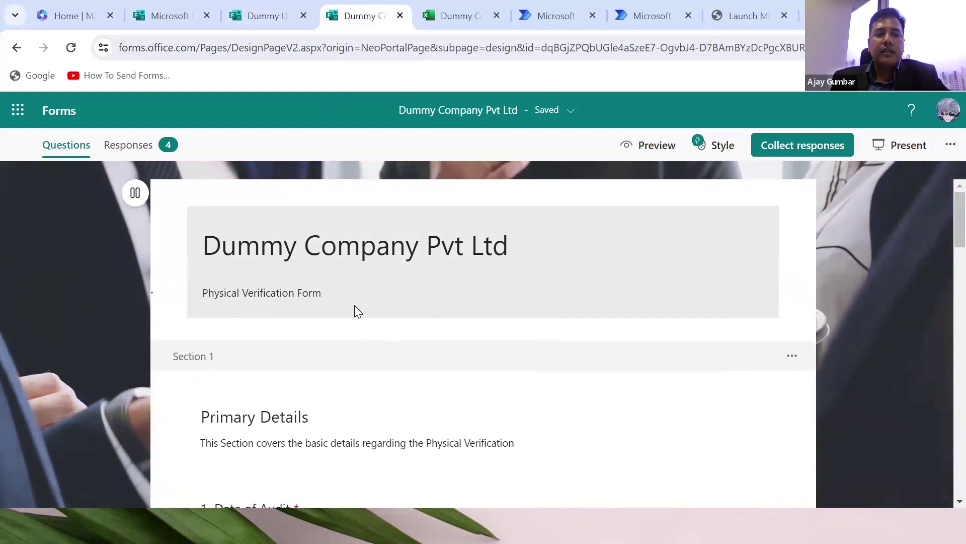
{"action": "scroll", "coordinate": [355, 309], "scroll_direction": "down", "scroll_amount": 3}
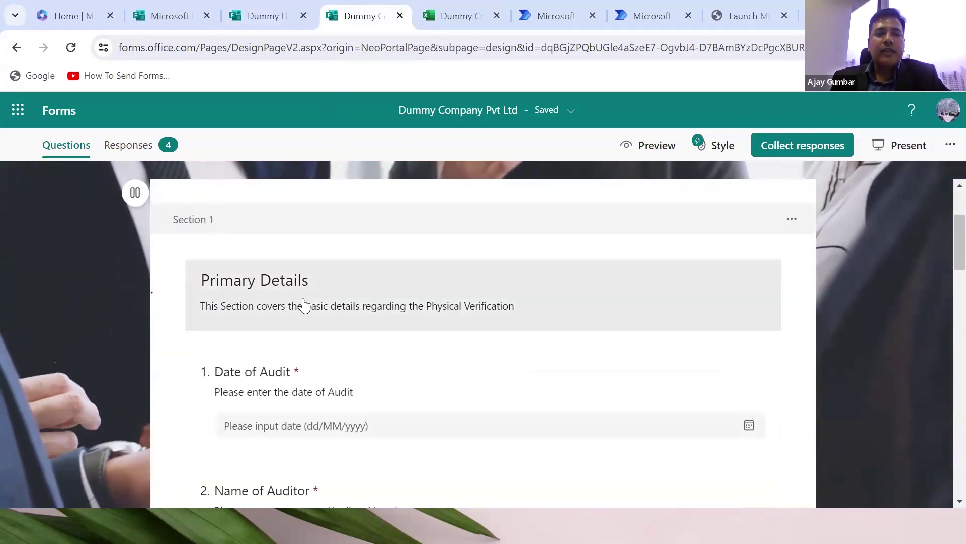
{"action": "scroll", "coordinate": [372, 322], "scroll_direction": "down", "scroll_amount": 2}
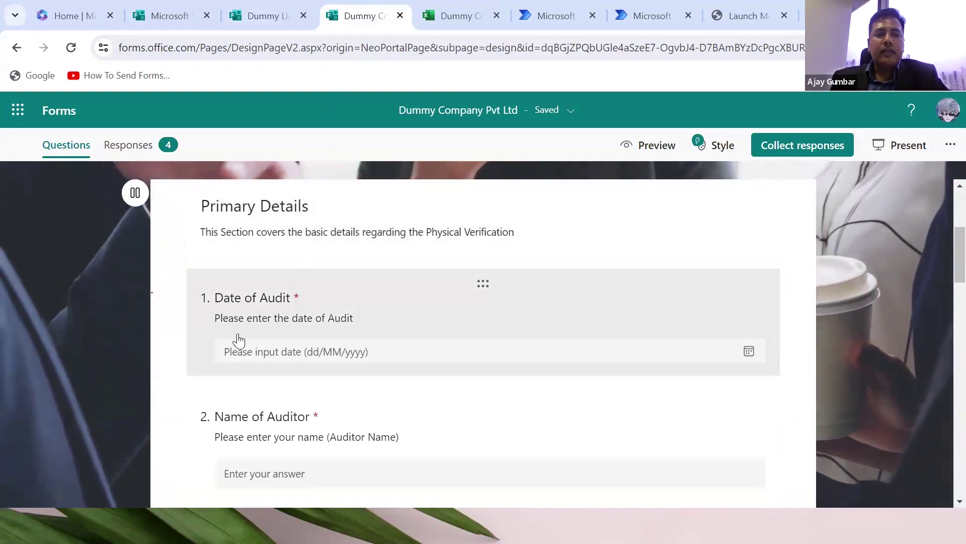
{"action": "scroll", "coordinate": [405, 366], "scroll_direction": "down", "scroll_amount": 2}
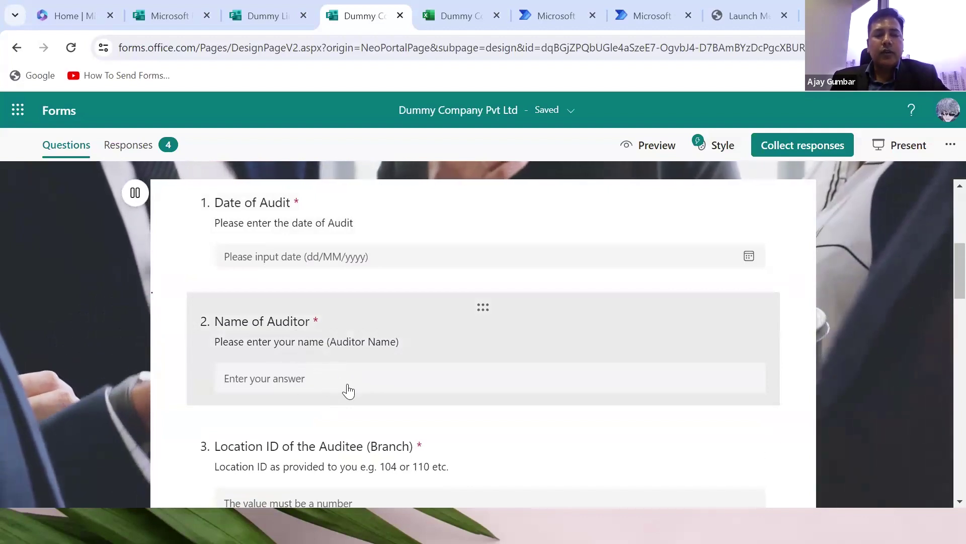
{"action": "scroll", "coordinate": [349, 390], "scroll_direction": "down", "scroll_amount": 2}
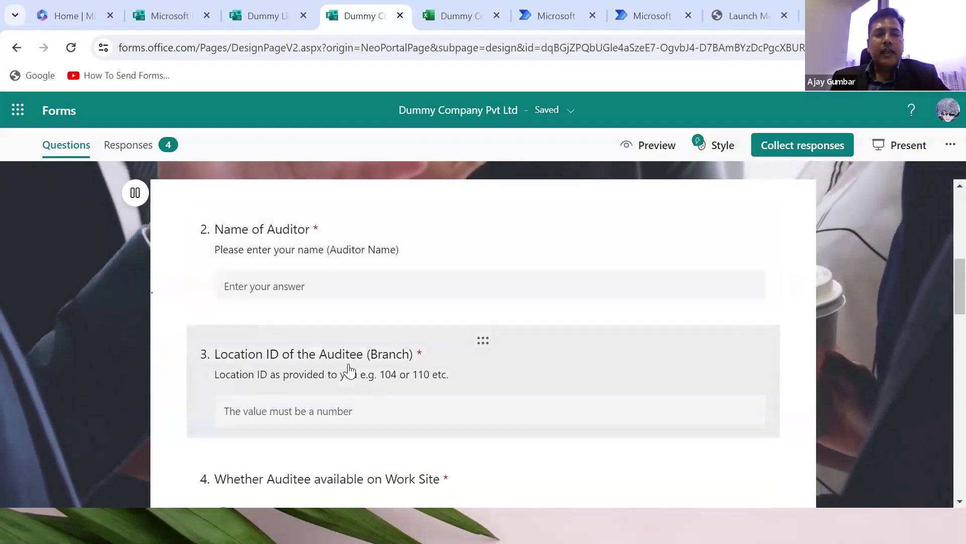
{"action": "scroll", "coordinate": [308, 388], "scroll_direction": "down", "scroll_amount": 1}
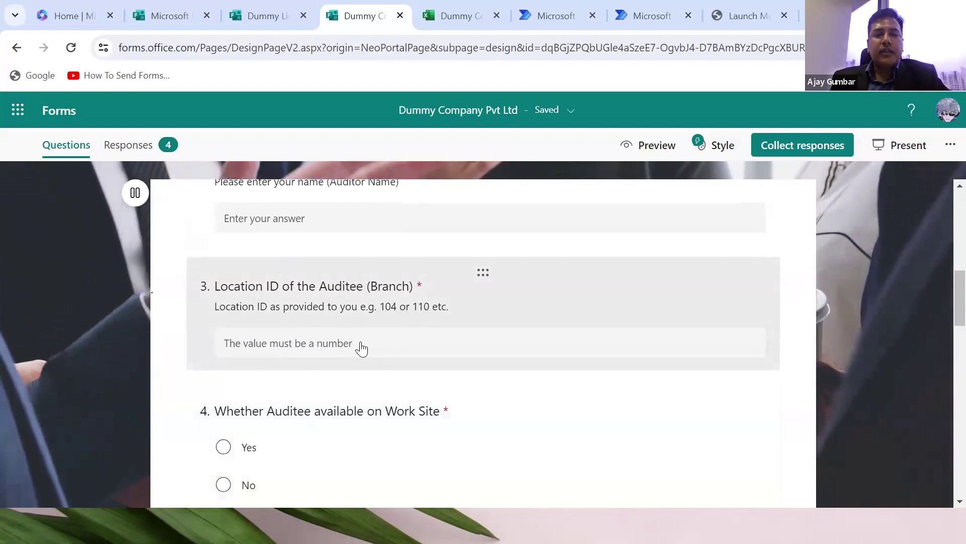
{"action": "scroll", "coordinate": [344, 353], "scroll_direction": "down", "scroll_amount": 2}
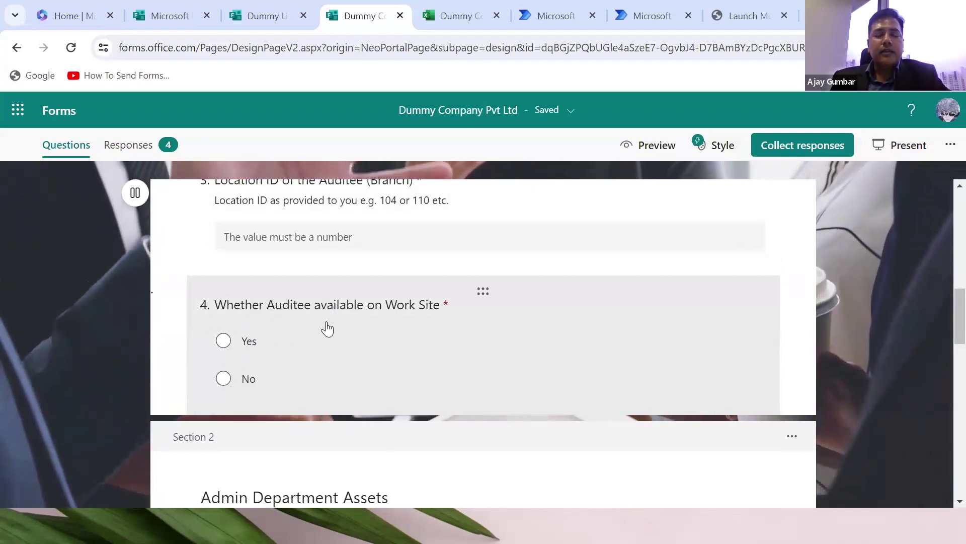
{"action": "scroll", "coordinate": [329, 361], "scroll_direction": "down", "scroll_amount": 1}
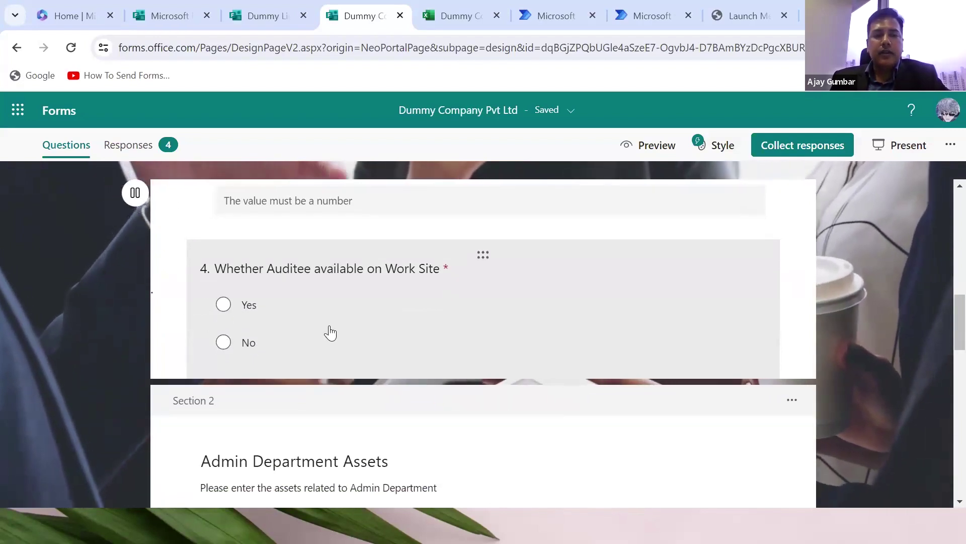
Review the Admin Department Assets section and its questions on the number of chairs and cabinets.
{"action": "scroll", "coordinate": [327, 332], "scroll_direction": "down", "scroll_amount": 2}
{"action": "scroll", "coordinate": [337, 366], "scroll_direction": "down", "scroll_amount": 2}
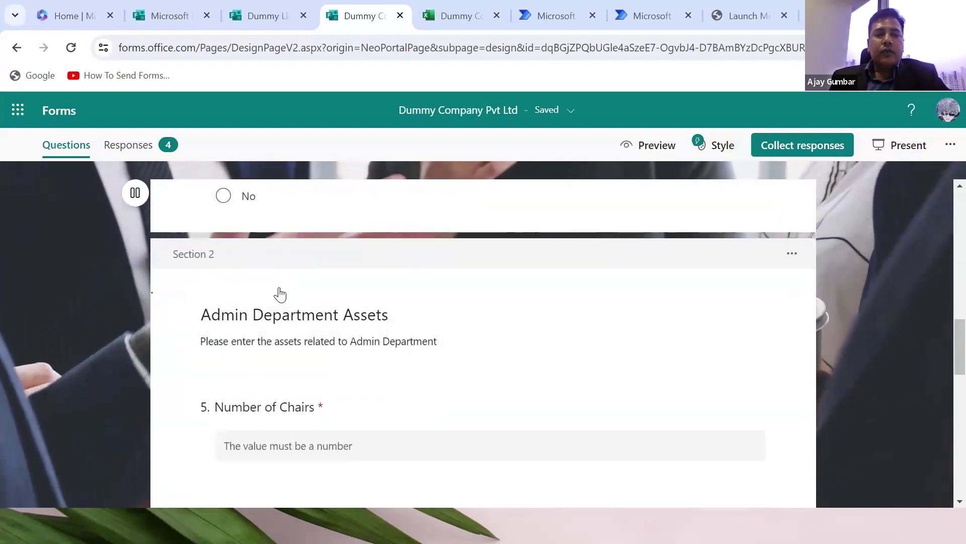
{"action": "scroll", "coordinate": [322, 348], "scroll_direction": "down", "scroll_amount": 2}
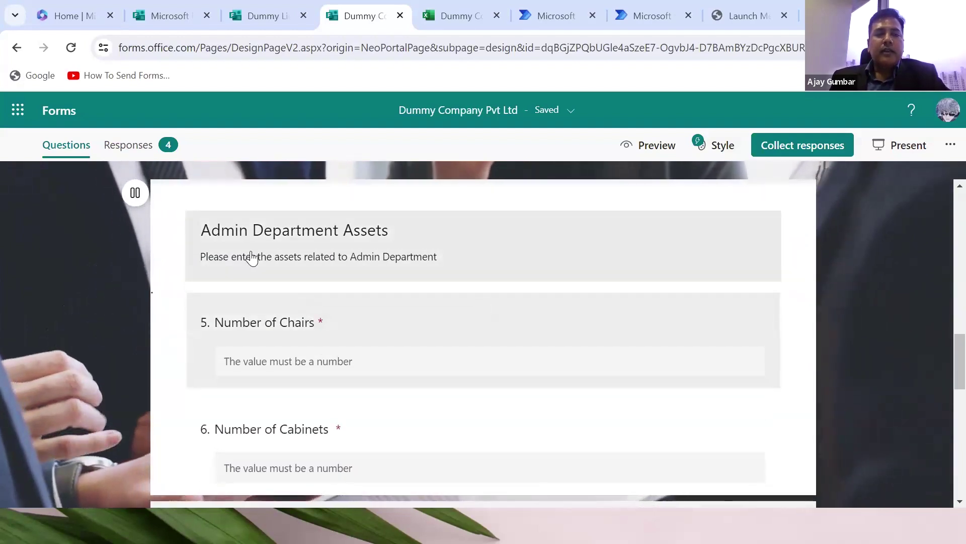
{"action": "scroll", "coordinate": [330, 258], "scroll_direction": "up", "scroll_amount": 1}
{"action": "scroll", "coordinate": [328, 259], "scroll_direction": "down", "scroll_amount": 1}
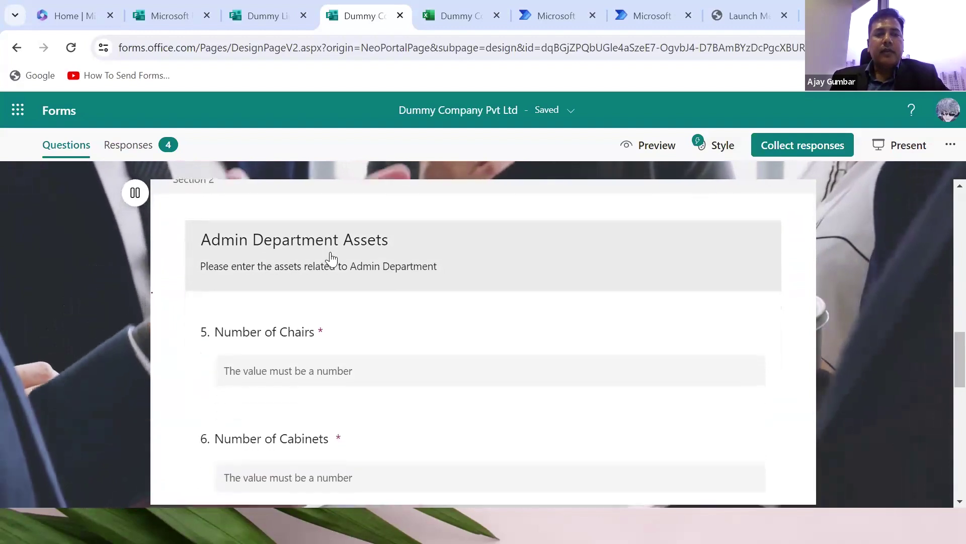
{"action": "scroll", "coordinate": [327, 373], "scroll_direction": "down", "scroll_amount": 2}
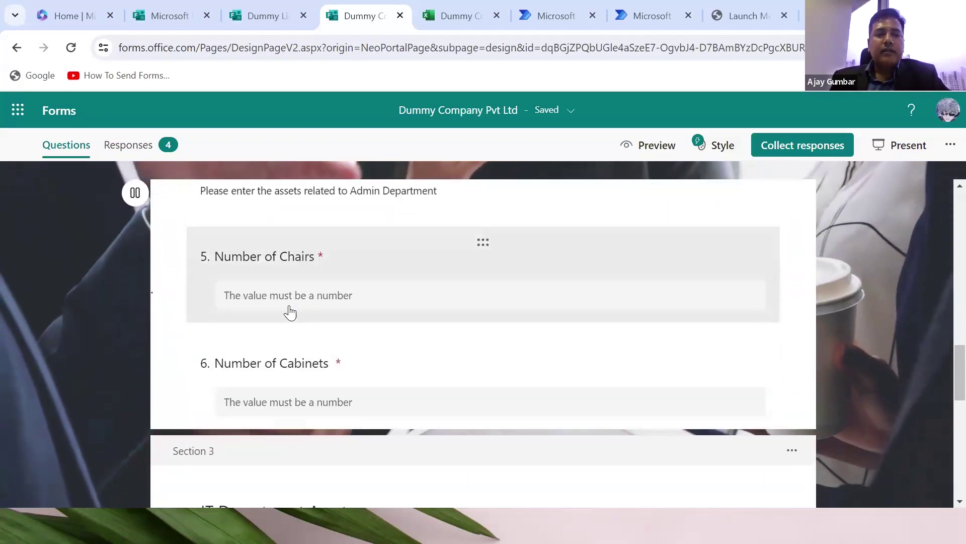
Review the IT Department Assets section with its laptop, desktop and remarks questions through the end of the form.
{"action": "scroll", "coordinate": [360, 410], "scroll_direction": "down", "scroll_amount": 2}
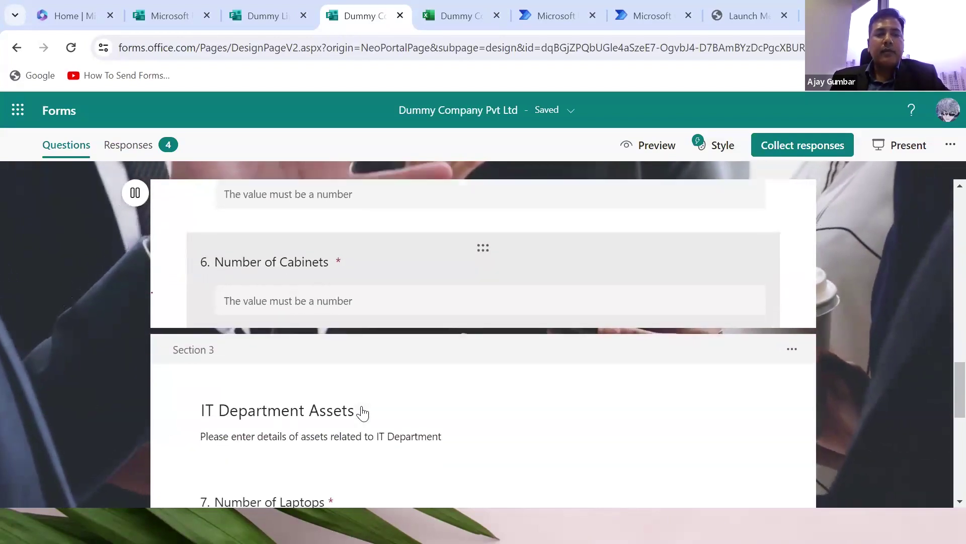
{"action": "scroll", "coordinate": [355, 360], "scroll_direction": "down", "scroll_amount": 3}
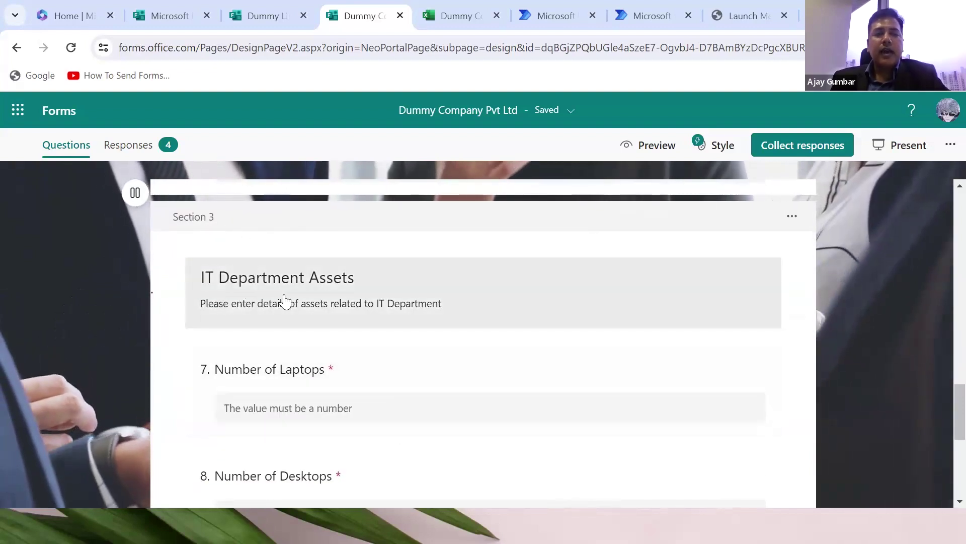
{"action": "scroll", "coordinate": [319, 391], "scroll_direction": "down", "scroll_amount": 2}
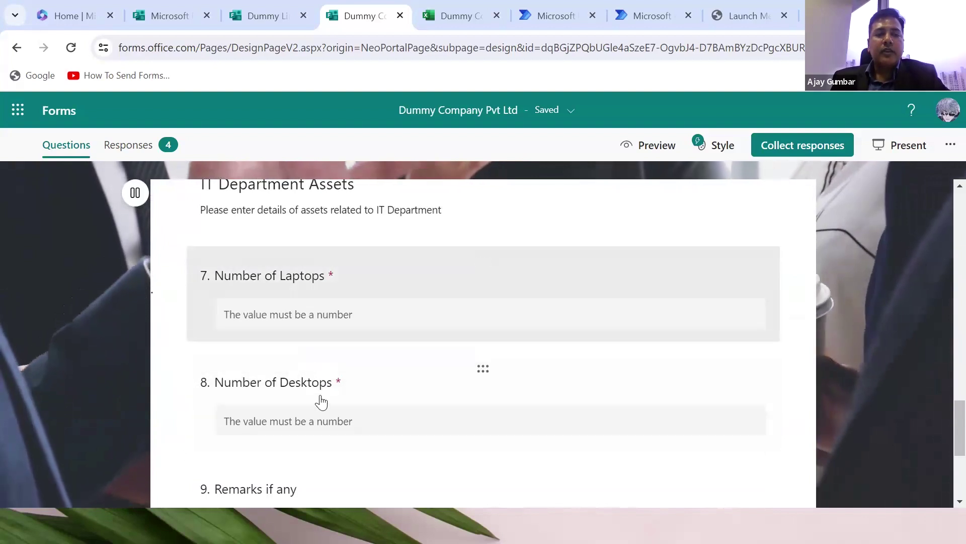
{"action": "scroll", "coordinate": [333, 425], "scroll_direction": "down", "scroll_amount": 2}
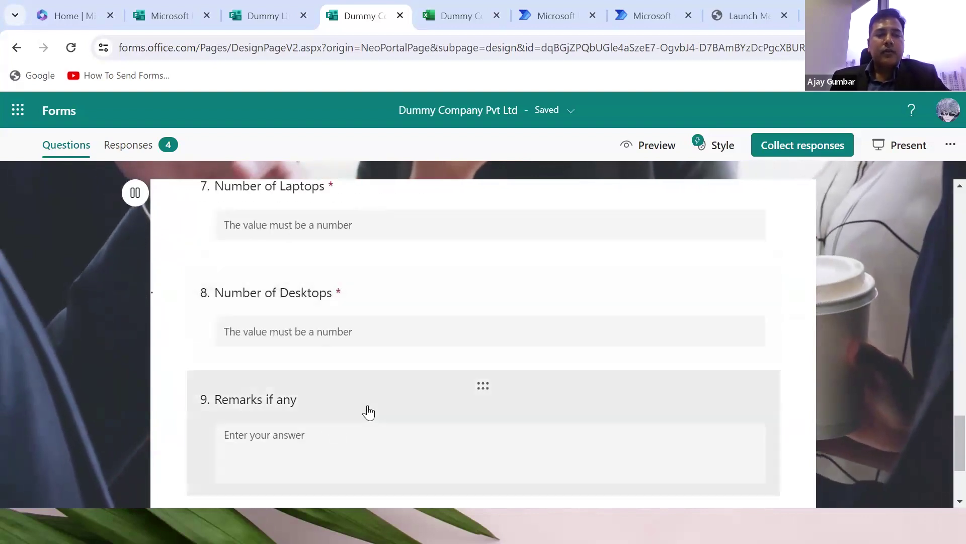
{"action": "scroll", "coordinate": [369, 412], "scroll_direction": "down", "scroll_amount": 3}
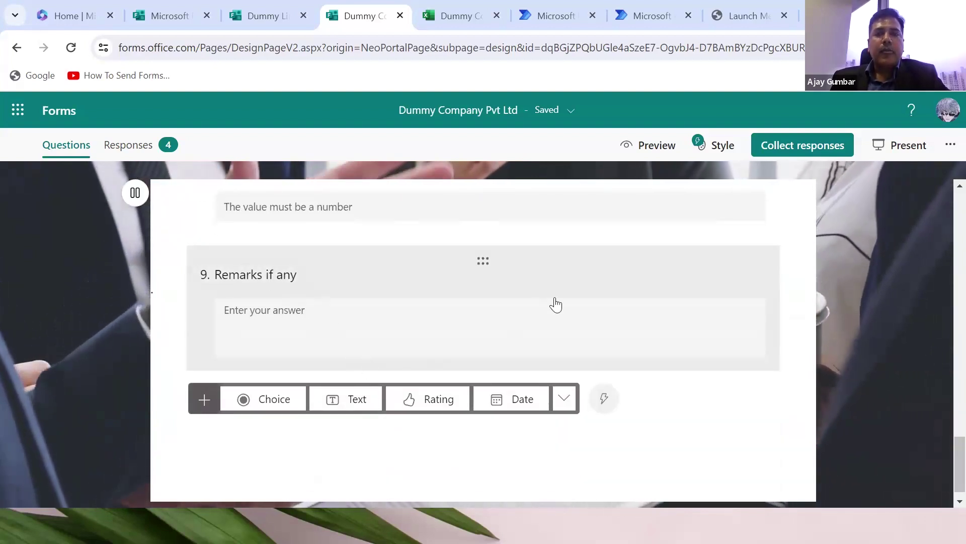
{"action": "scroll", "coordinate": [556, 305], "scroll_direction": "up", "scroll_amount": 12}
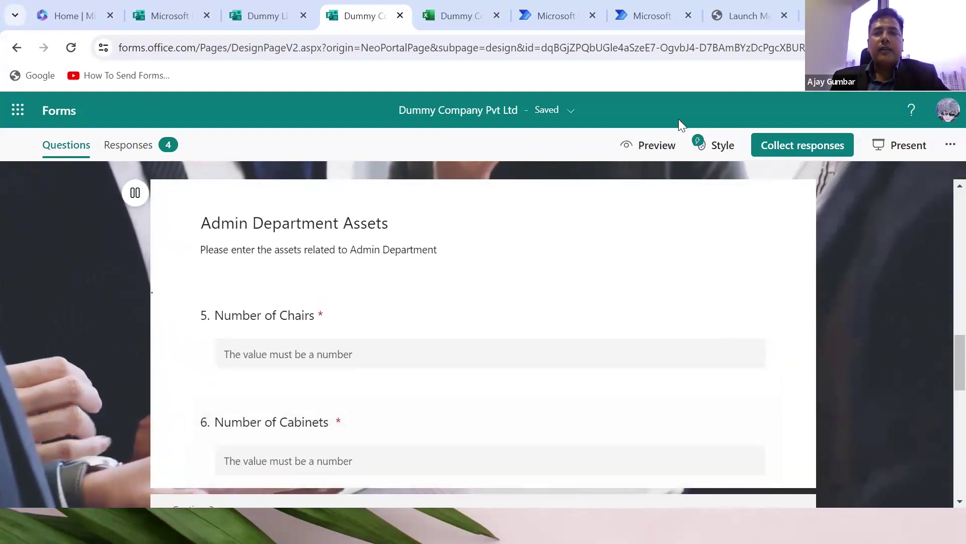
Preview the Dummy Company Pvt Ltd form in computer view and look through its Primary Details page to the end.
{"action": "left_click", "coordinate": [666, 148]}
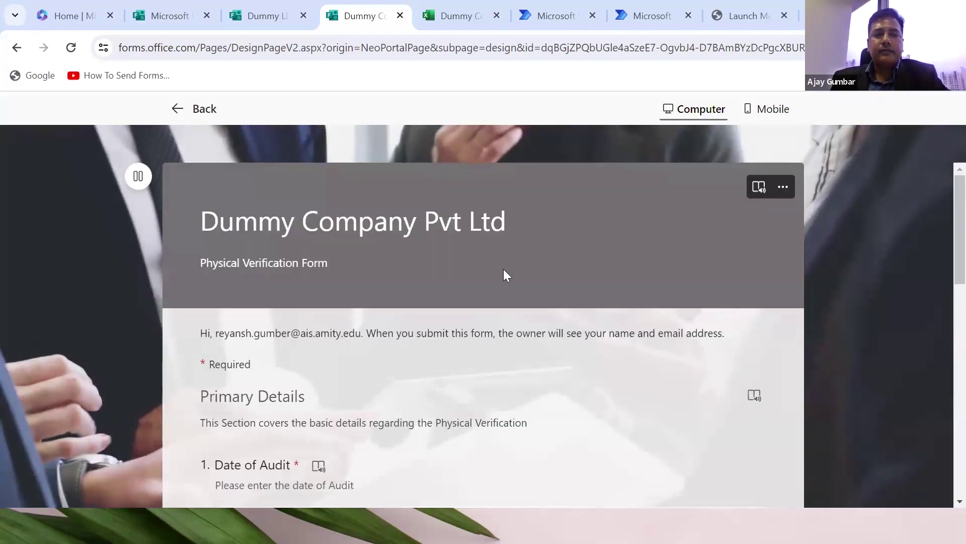
{"action": "scroll", "coordinate": [508, 334], "scroll_direction": "down", "scroll_amount": 3}
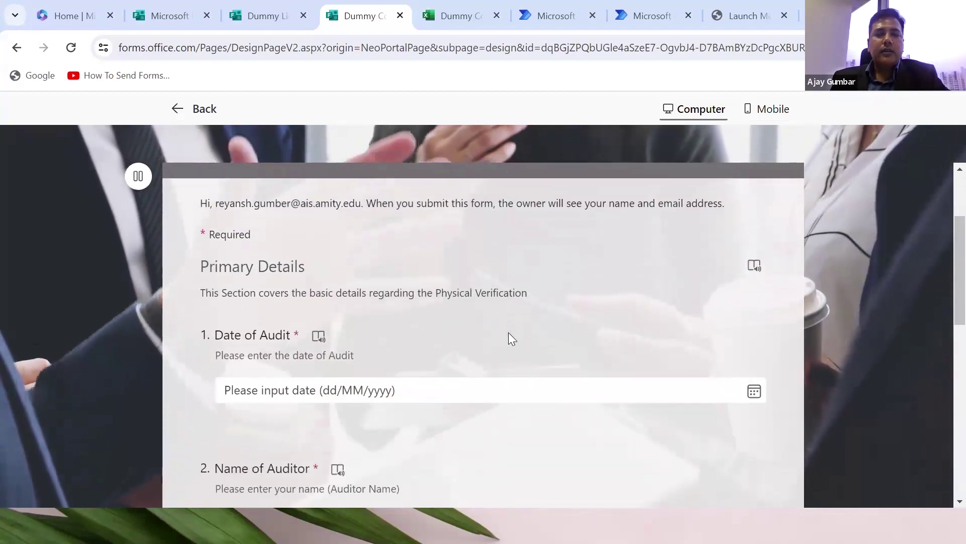
{"action": "scroll", "coordinate": [509, 334], "scroll_direction": "down", "scroll_amount": 8}
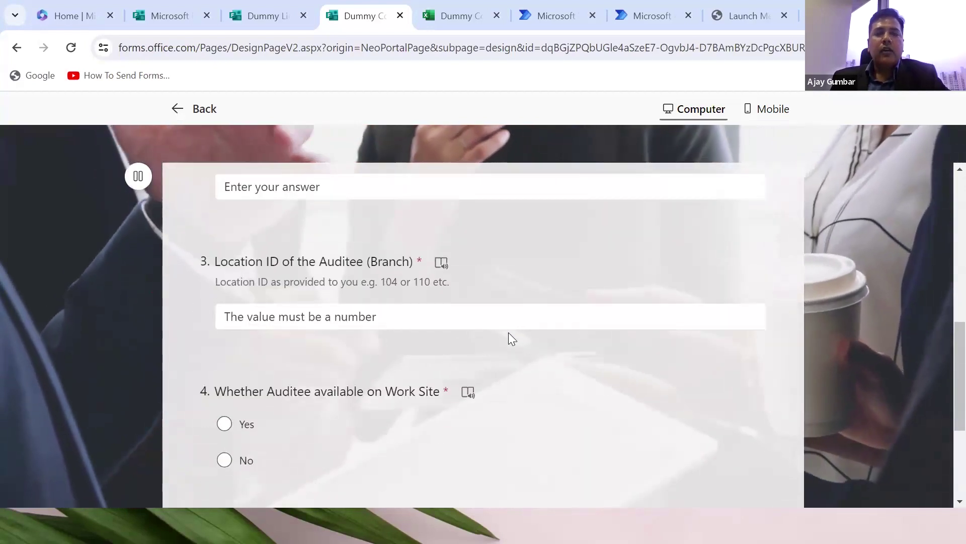
{"action": "scroll", "coordinate": [508, 333], "scroll_direction": "down", "scroll_amount": 5}
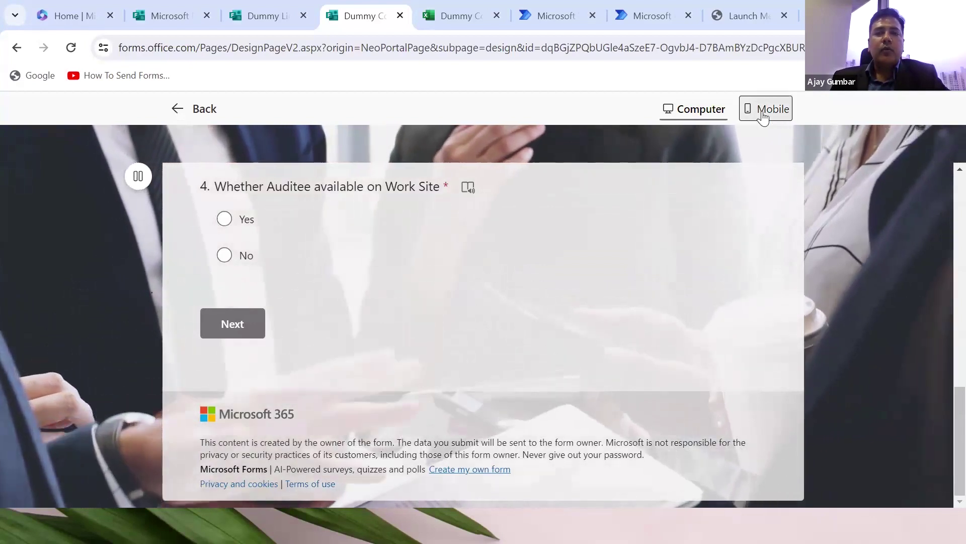
Preview the form in mobile view, look it over from end to header, and return to the form editor.
{"action": "left_click", "coordinate": [763, 116]}
{"action": "scroll", "coordinate": [494, 345], "scroll_direction": "down", "scroll_amount": 2}
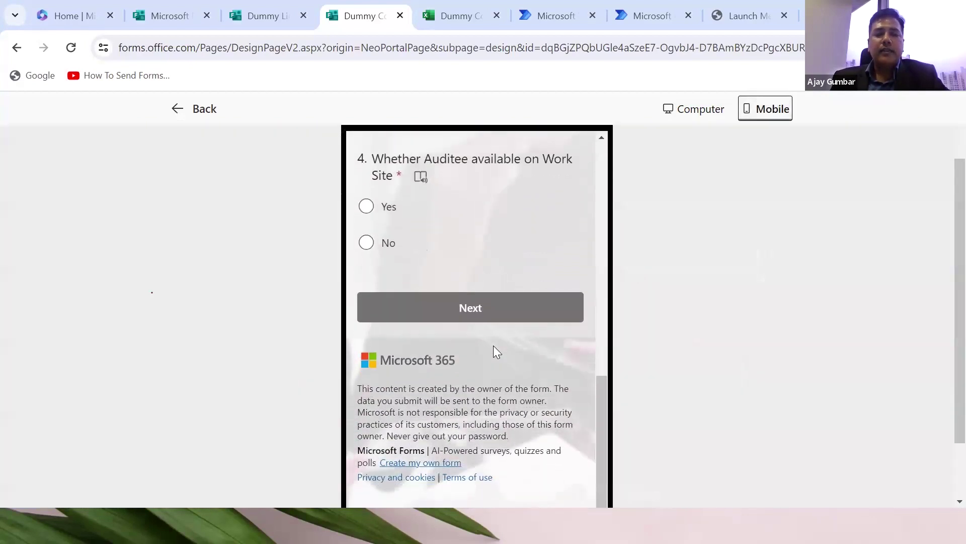
{"action": "scroll", "coordinate": [493, 346], "scroll_direction": "up", "scroll_amount": 4}
{"action": "scroll", "coordinate": [493, 352], "scroll_direction": "up", "scroll_amount": 6}
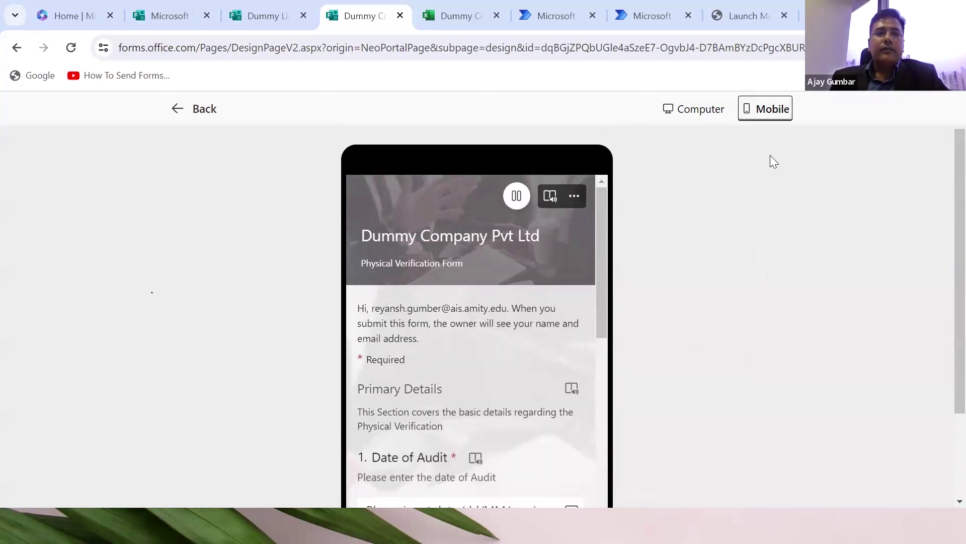
{"action": "left_click", "coordinate": [205, 117]}
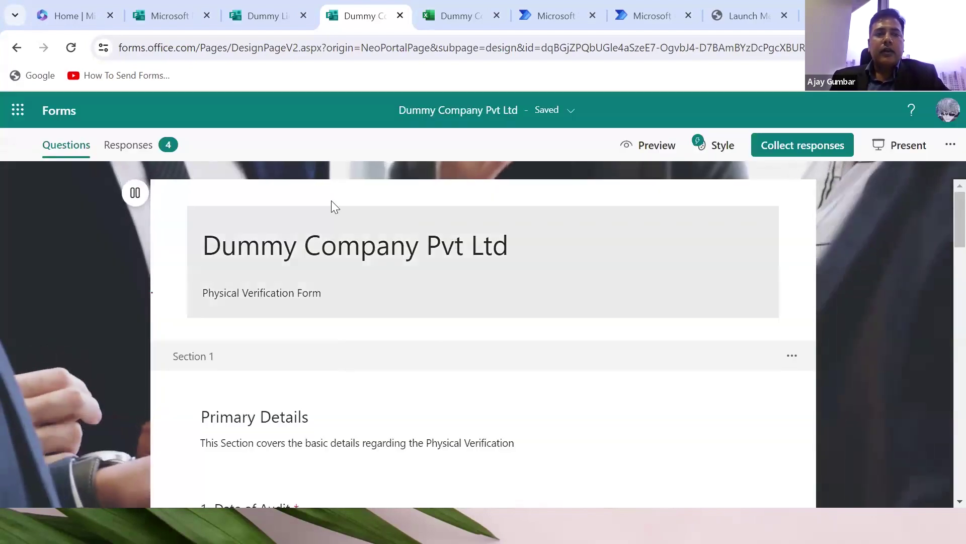
Open the form's collected responses and review the results summary from Date of Audit through the chairs and cabinets questions.
{"action": "left_click", "coordinate": [134, 145]}
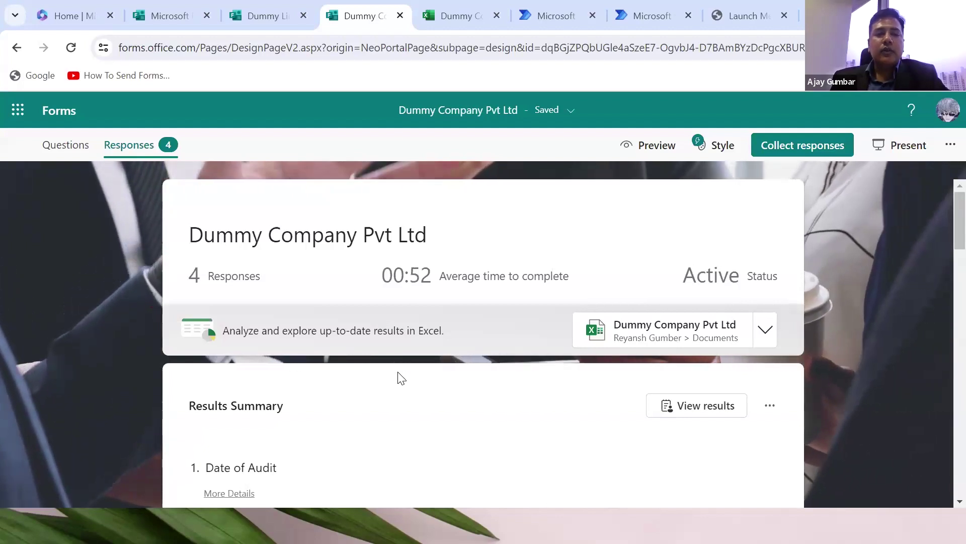
{"action": "scroll", "coordinate": [400, 375], "scroll_direction": "down", "scroll_amount": 2}
{"action": "scroll", "coordinate": [398, 375], "scroll_direction": "up", "scroll_amount": 2}
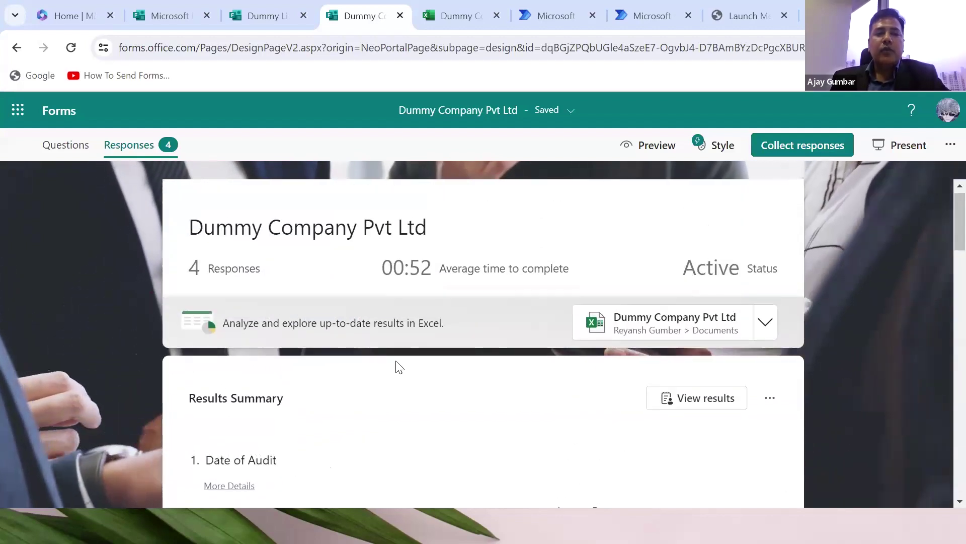
{"action": "scroll", "coordinate": [380, 323], "scroll_direction": "down", "scroll_amount": 1}
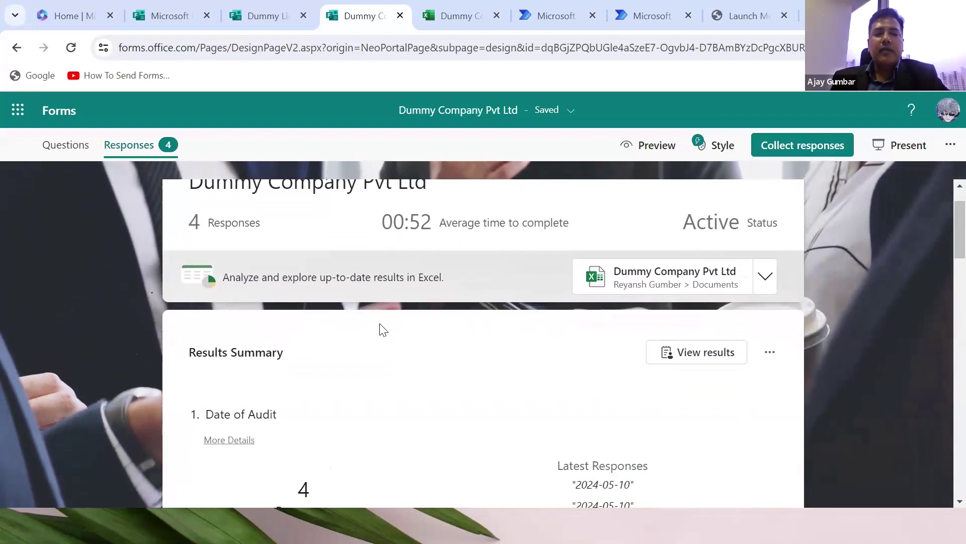
{"action": "scroll", "coordinate": [392, 363], "scroll_direction": "down", "scroll_amount": 4}
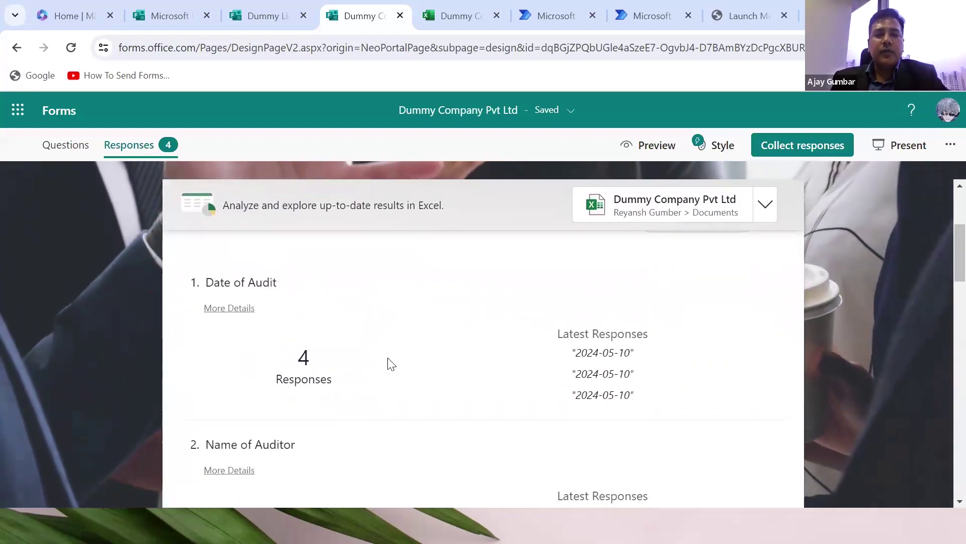
{"action": "scroll", "coordinate": [392, 364], "scroll_direction": "down", "scroll_amount": 7}
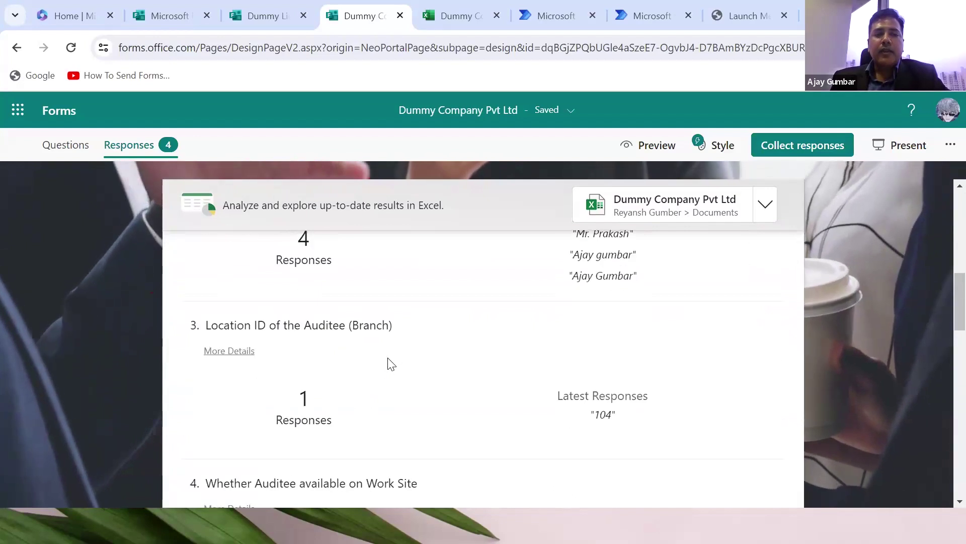
{"action": "scroll", "coordinate": [391, 363], "scroll_direction": "down", "scroll_amount": 6}
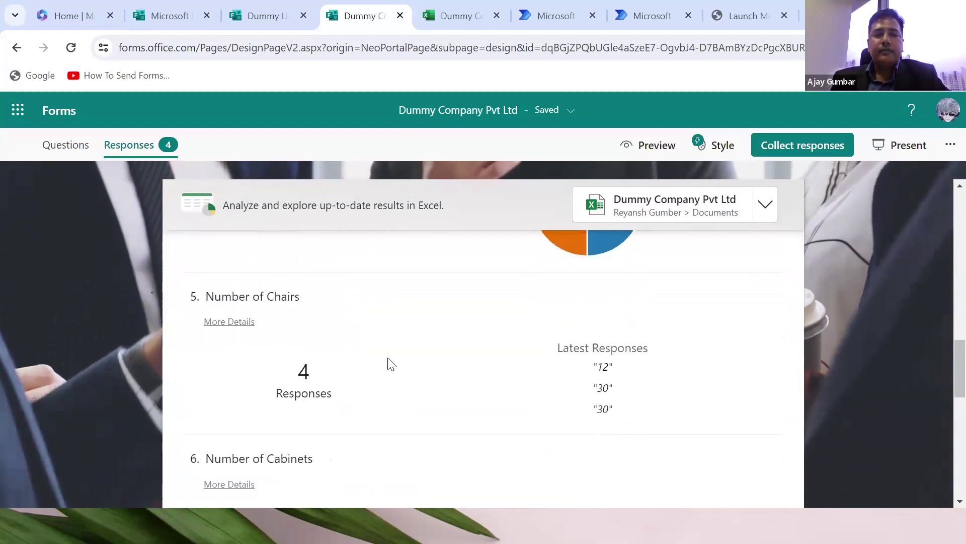
{"action": "scroll", "coordinate": [390, 362], "scroll_direction": "up", "scroll_amount": 13}
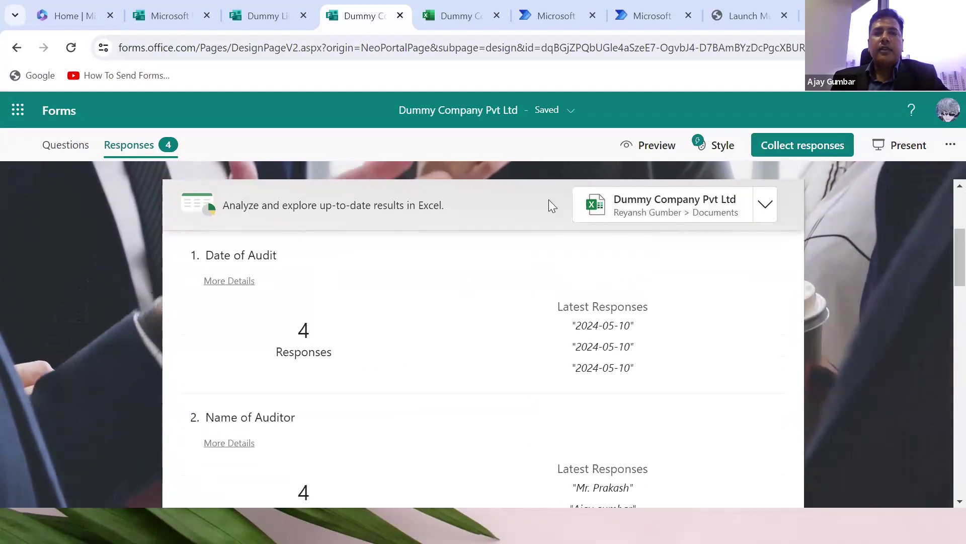
Switch to the Dummy Company Pvt Ltd Excel workbook and examine the recorded response rows and their audit columns.
{"action": "left_click", "coordinate": [462, 25]}
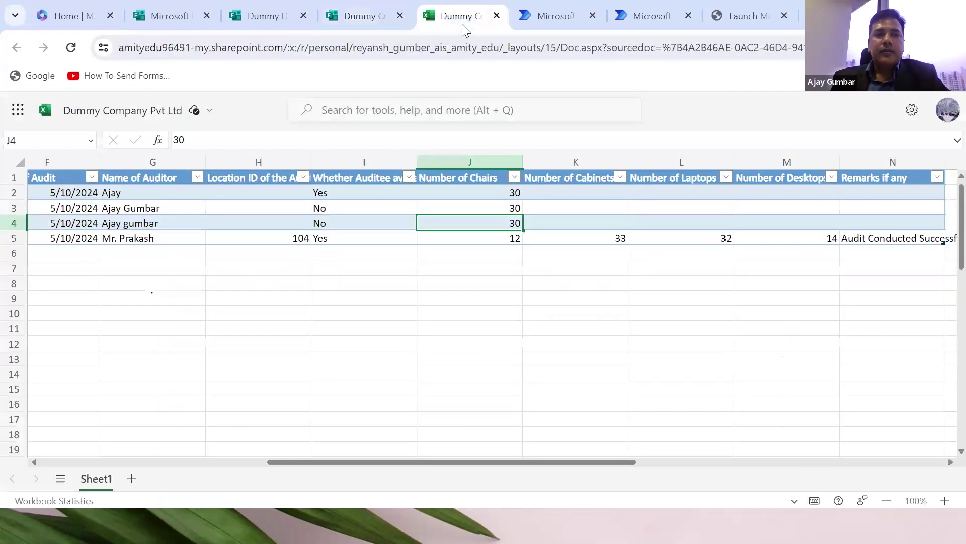
{"action": "key", "text": "Right"}
{"action": "key", "text": "Right"}
{"action": "key", "text": "Left"}
{"action": "key", "text": "Left"}
{"action": "key", "text": "Left"}
{"action": "key", "text": "Left"}
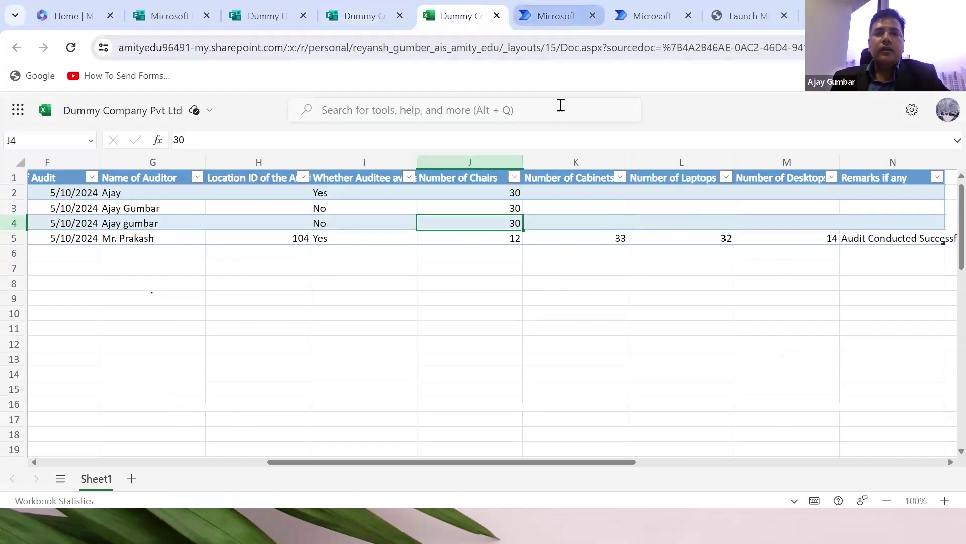
{"action": "left_click", "coordinate": [570, 267]}
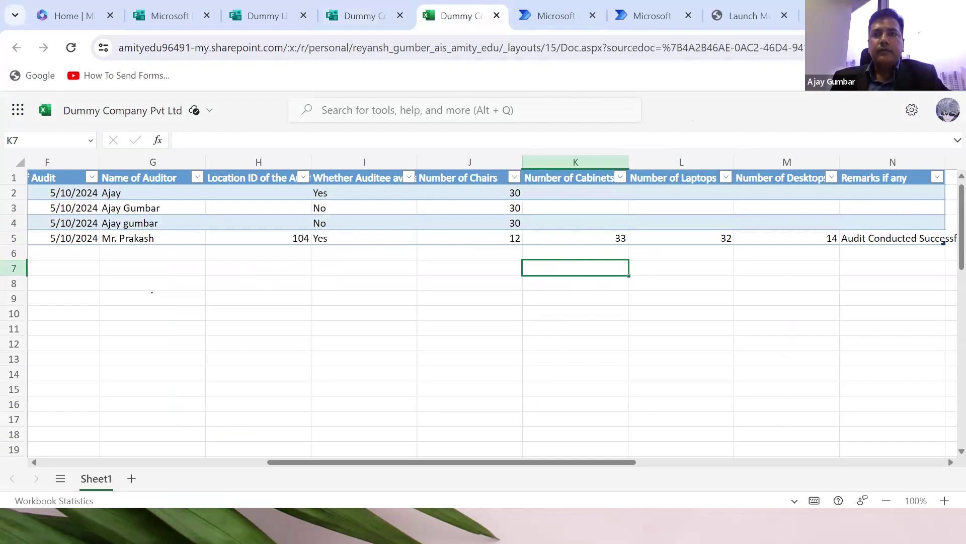
Switch to the Notification for Auditee Absence - 2 flow in Power Automate and inspect which form triggers it on a new response.
{"action": "left_click", "coordinate": [646, 15]}
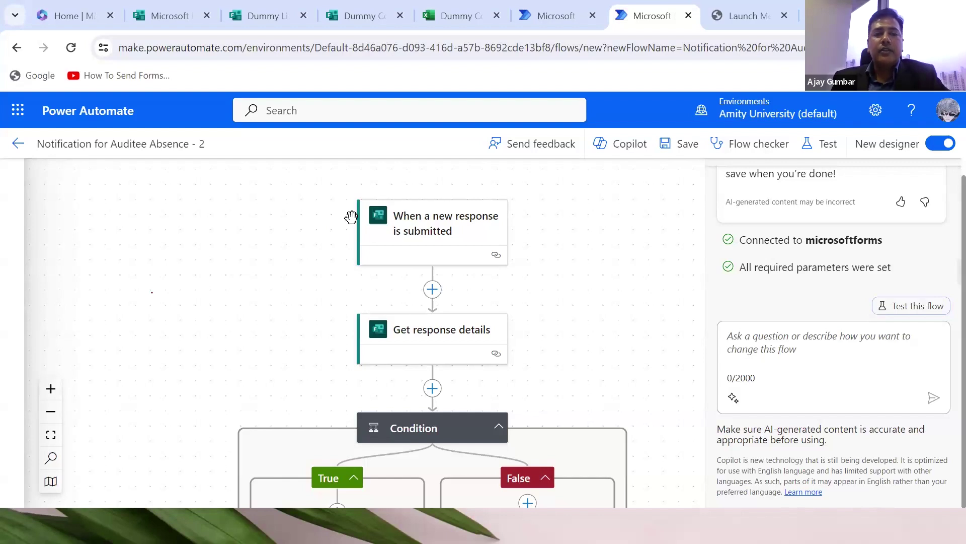
{"action": "left_click", "coordinate": [430, 238]}
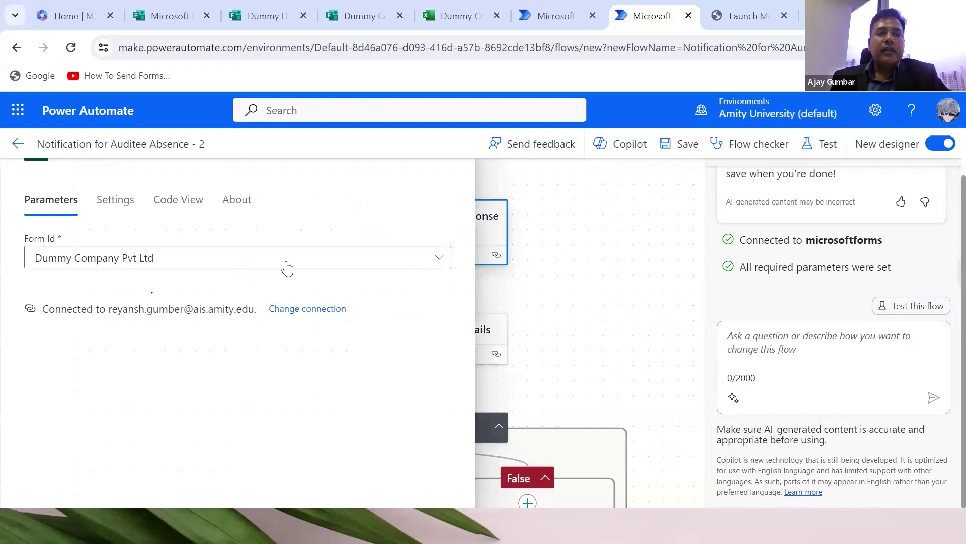
{"action": "left_click", "coordinate": [619, 213]}
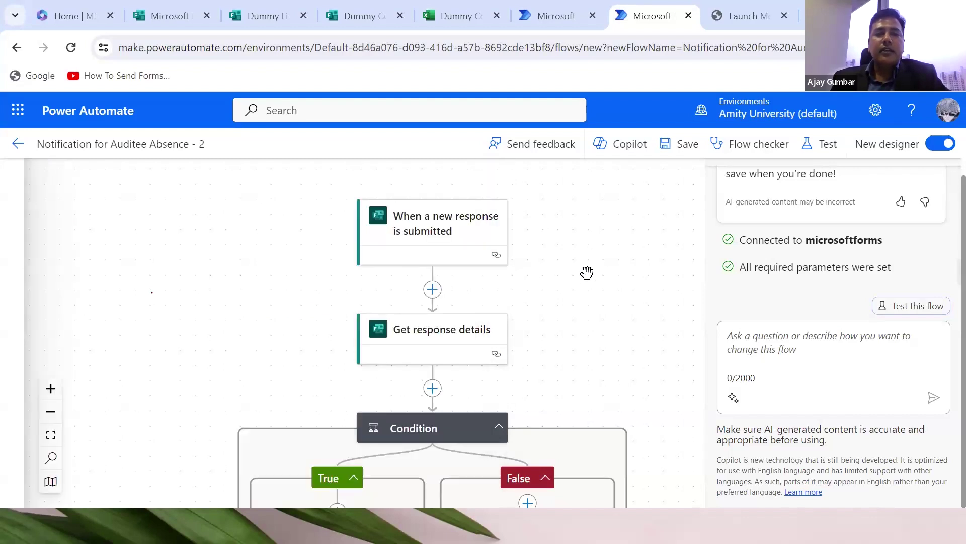
{"action": "scroll", "coordinate": [587, 272], "scroll_direction": "down", "scroll_amount": 1}
{"action": "scroll", "coordinate": [587, 272], "scroll_direction": "up", "scroll_amount": 1}
{"action": "scroll", "coordinate": [587, 271], "scroll_direction": "down", "scroll_amount": 1}
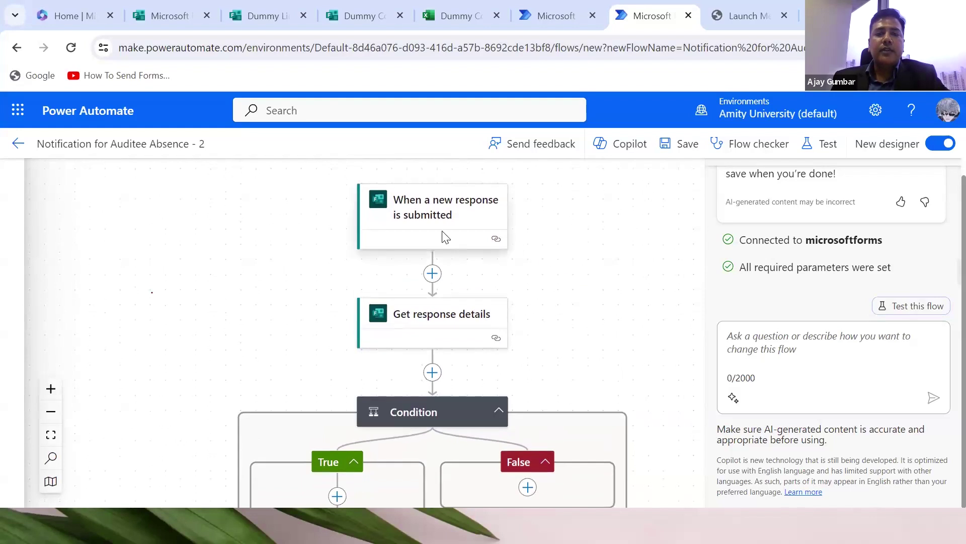
{"action": "left_click", "coordinate": [416, 216]}
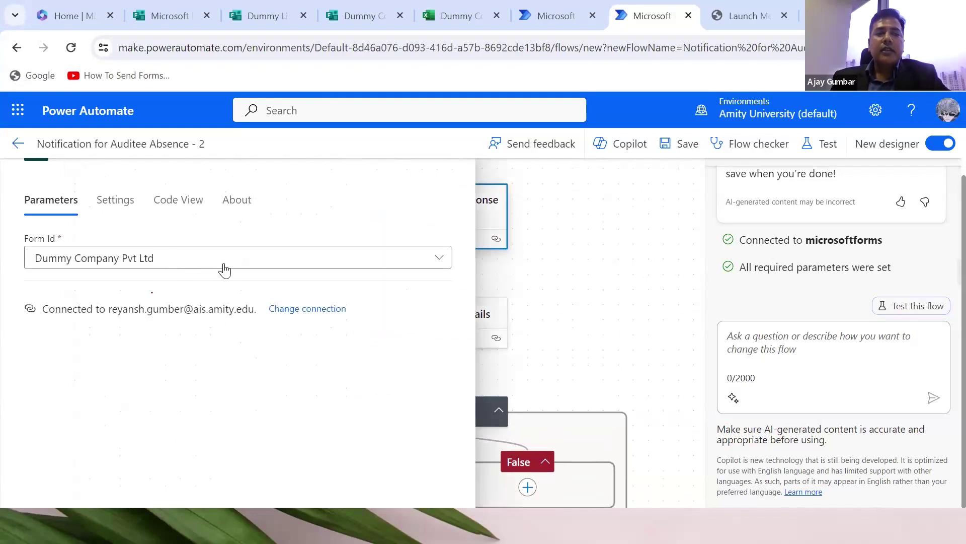
{"action": "left_click", "coordinate": [565, 242]}
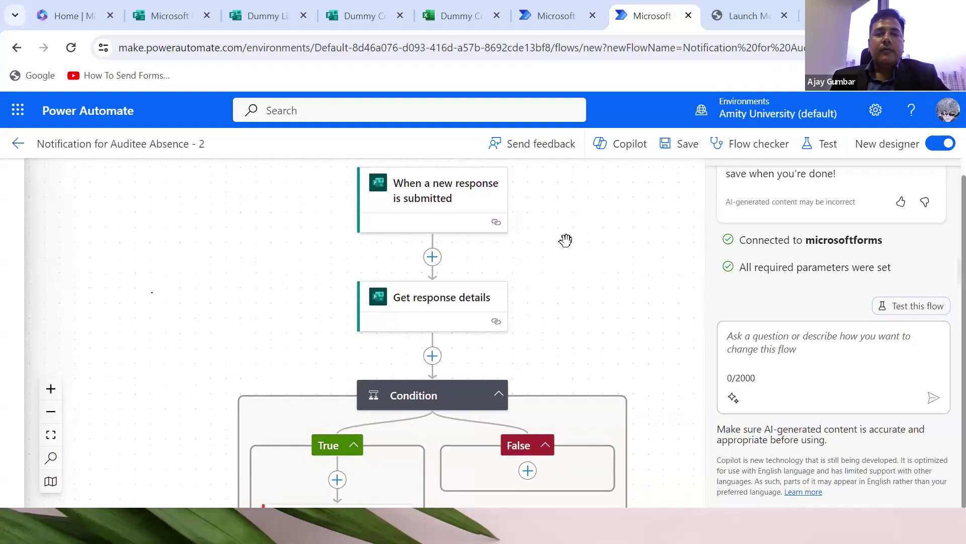
Inspect the parameters of the Get response details action and the comparison expression in the Condition.
{"action": "left_click", "coordinate": [424, 302]}
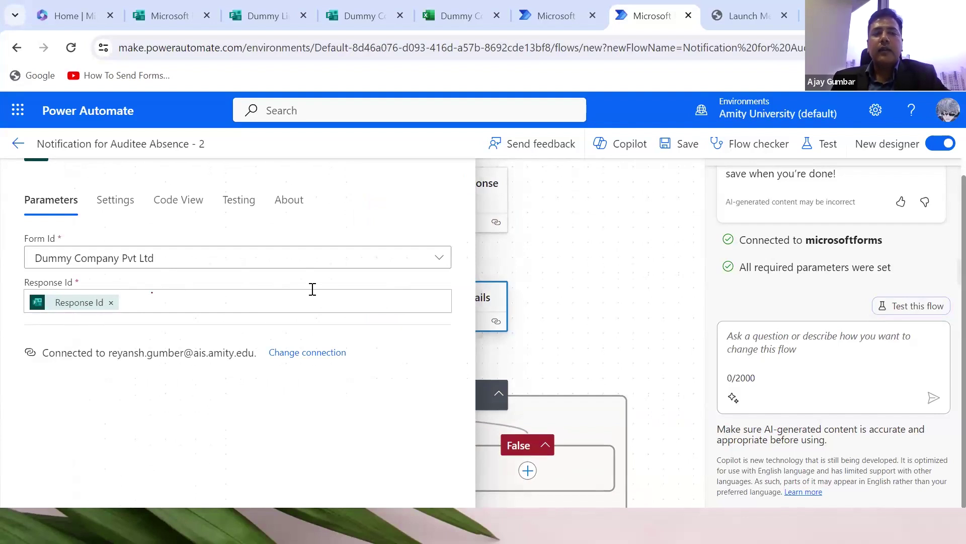
{"action": "left_click", "coordinate": [577, 257]}
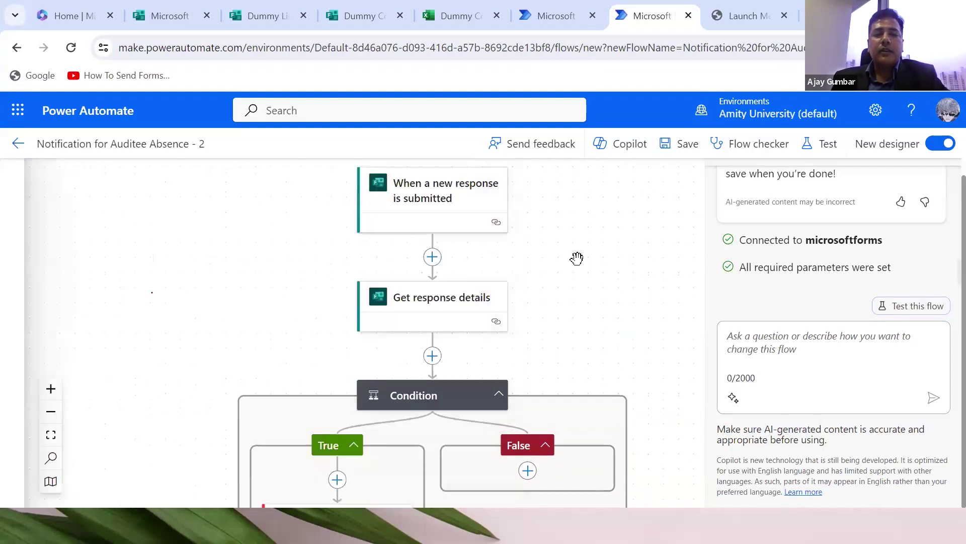
{"action": "scroll", "coordinate": [576, 257], "scroll_direction": "down", "scroll_amount": 1}
{"action": "scroll", "coordinate": [571, 253], "scroll_direction": "down", "scroll_amount": 1}
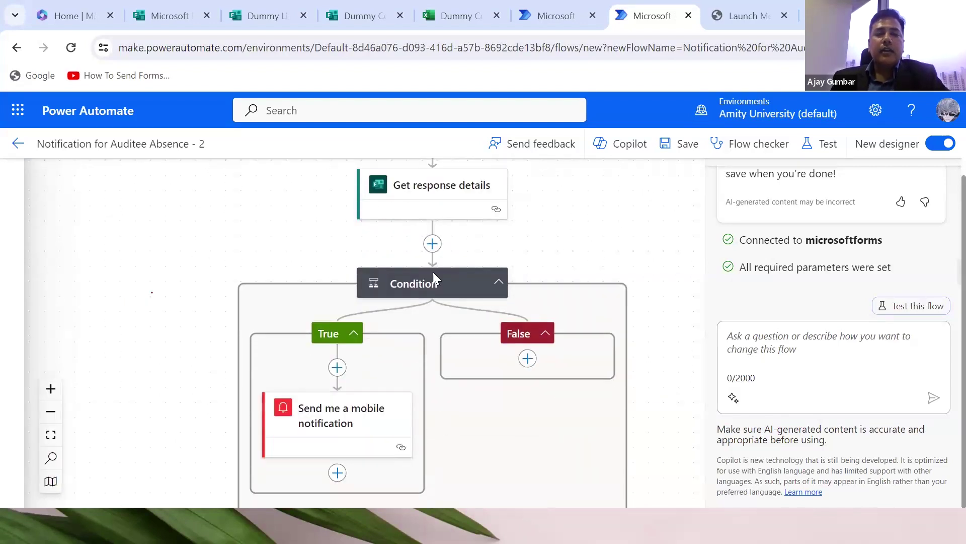
{"action": "left_click", "coordinate": [410, 284]}
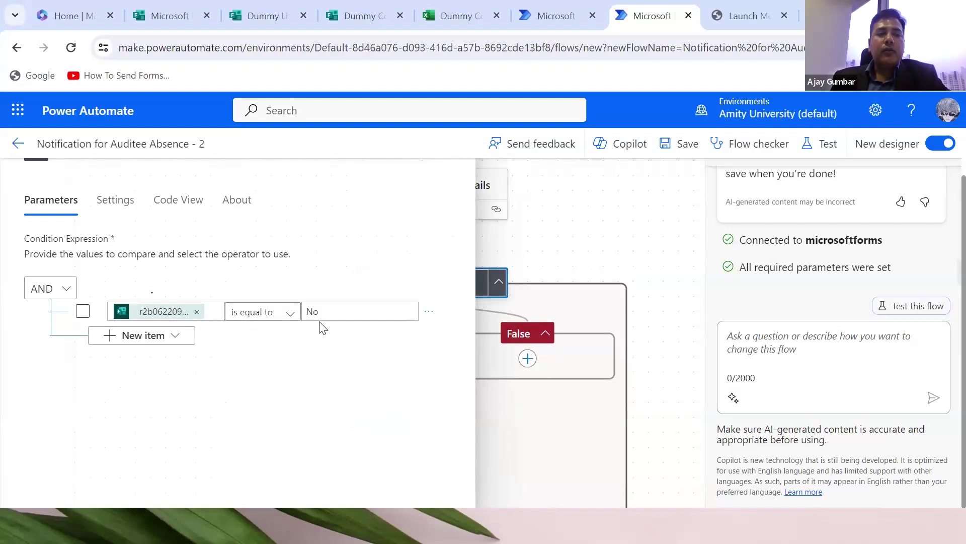
{"action": "left_click", "coordinate": [558, 251]}
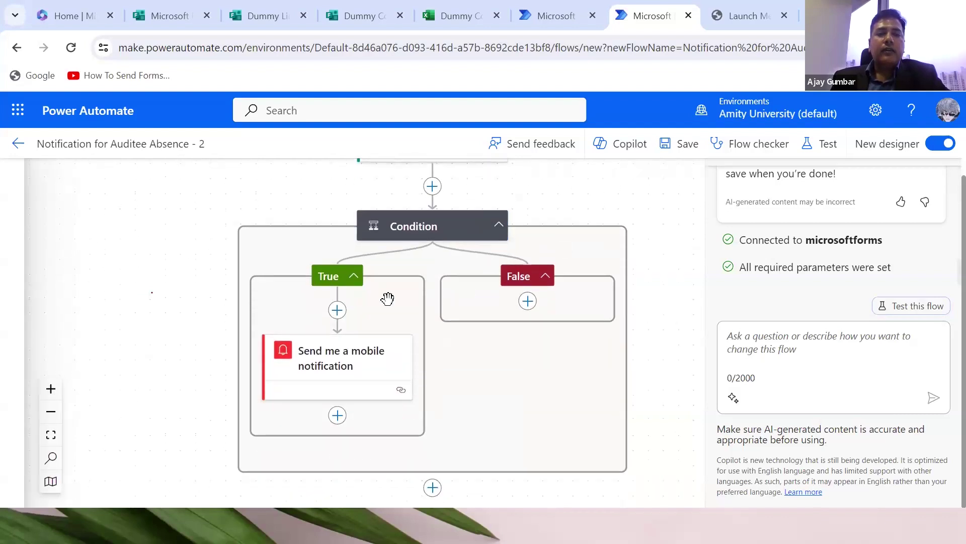
Inspect the notification text in the Send me a mobile notification action and look over the Condition's True and False branches.
{"action": "left_click", "coordinate": [326, 363]}
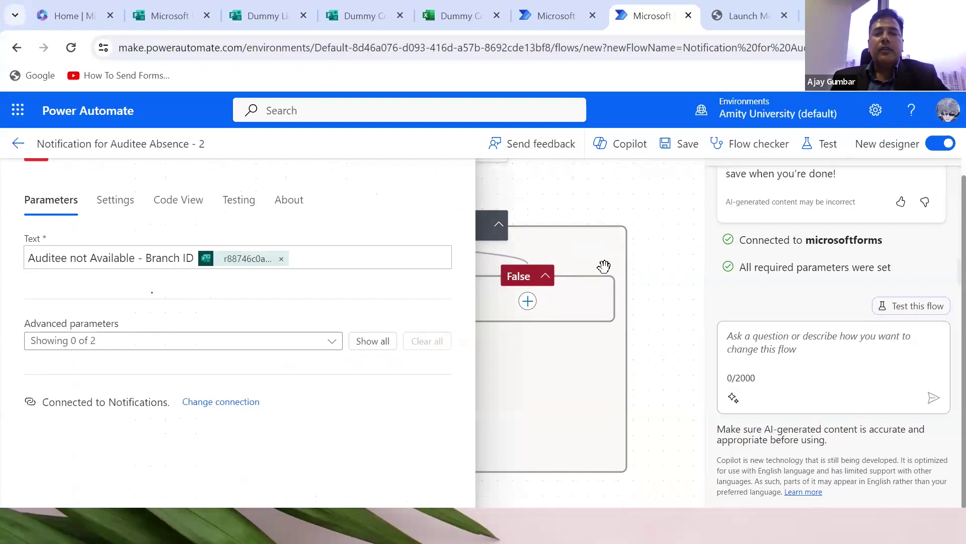
{"action": "left_click", "coordinate": [661, 266]}
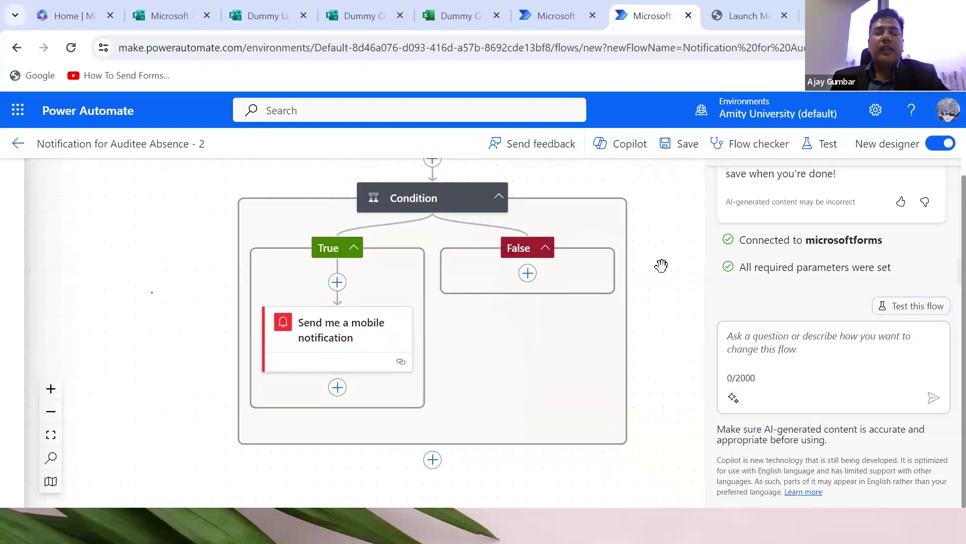
{"action": "scroll", "coordinate": [661, 265], "scroll_direction": "down", "scroll_amount": 3}
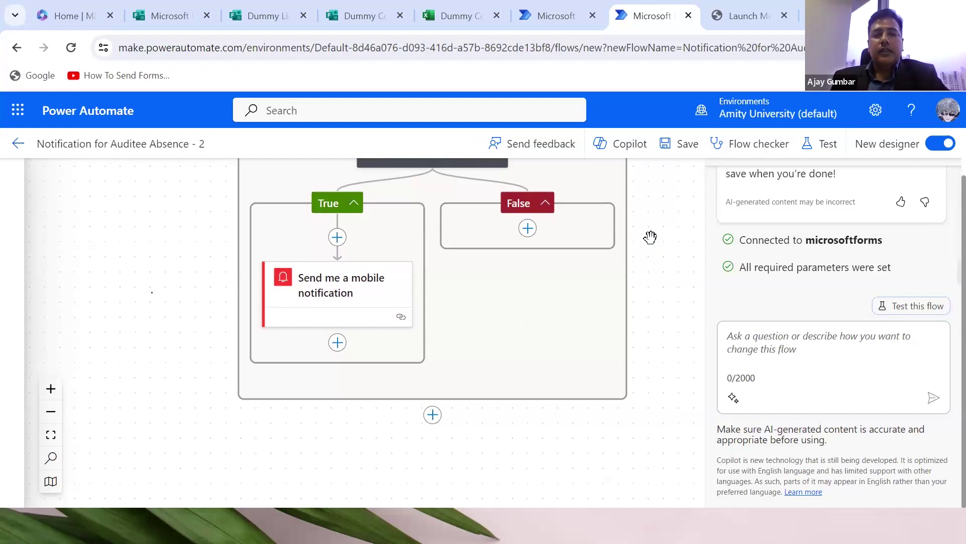
{"action": "scroll", "coordinate": [650, 237], "scroll_direction": "up", "scroll_amount": 3}
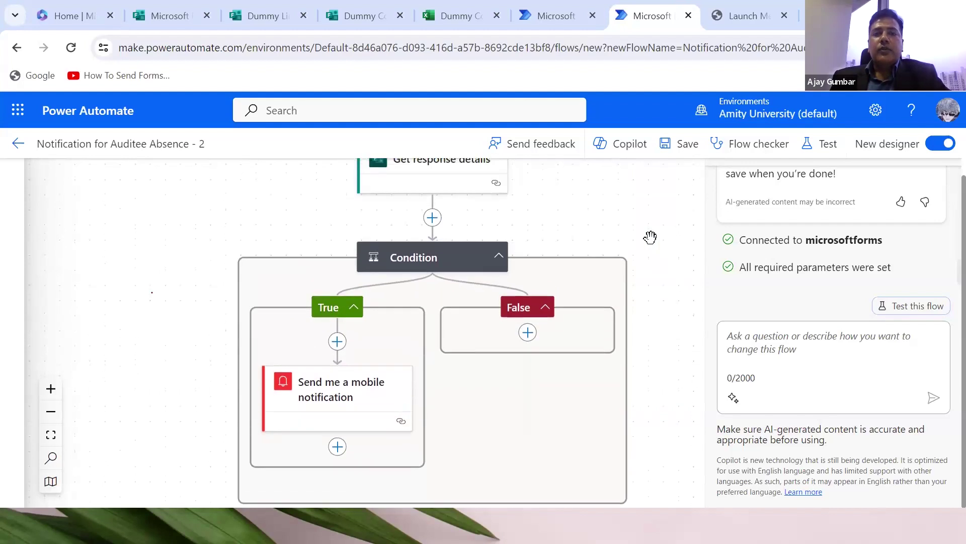
{"action": "scroll", "coordinate": [653, 269], "scroll_direction": "down", "scroll_amount": 3}
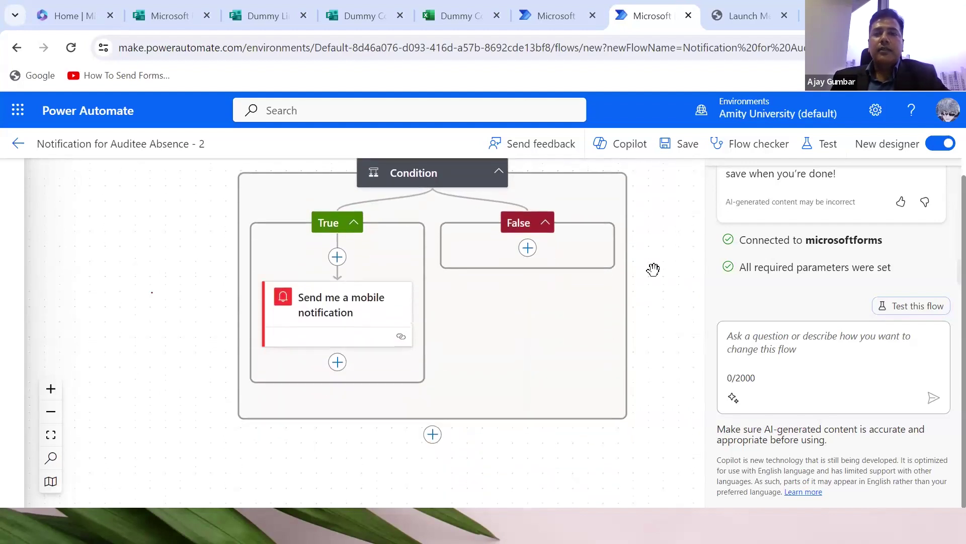
{"action": "scroll", "coordinate": [645, 243], "scroll_direction": "down", "scroll_amount": 1}
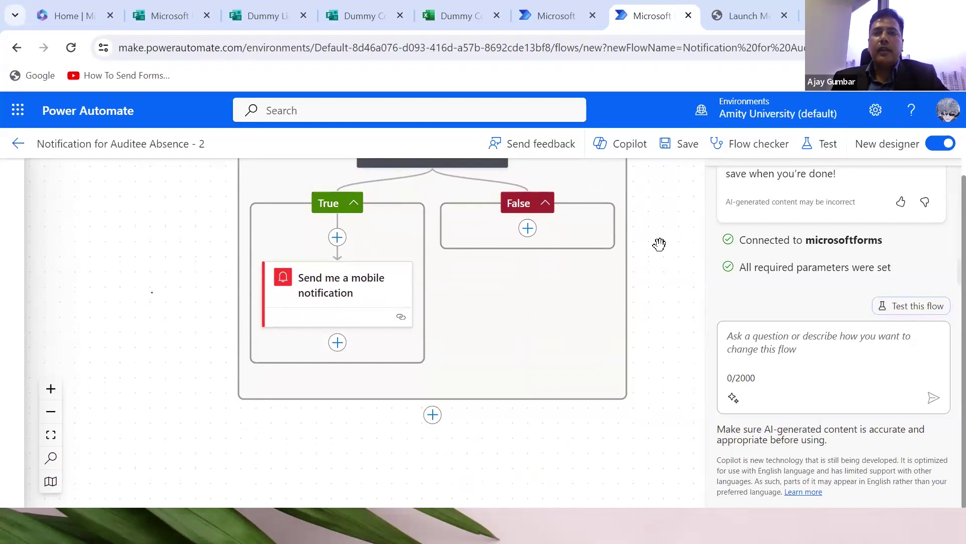
{"action": "scroll", "coordinate": [649, 230], "scroll_direction": "down", "scroll_amount": 1}
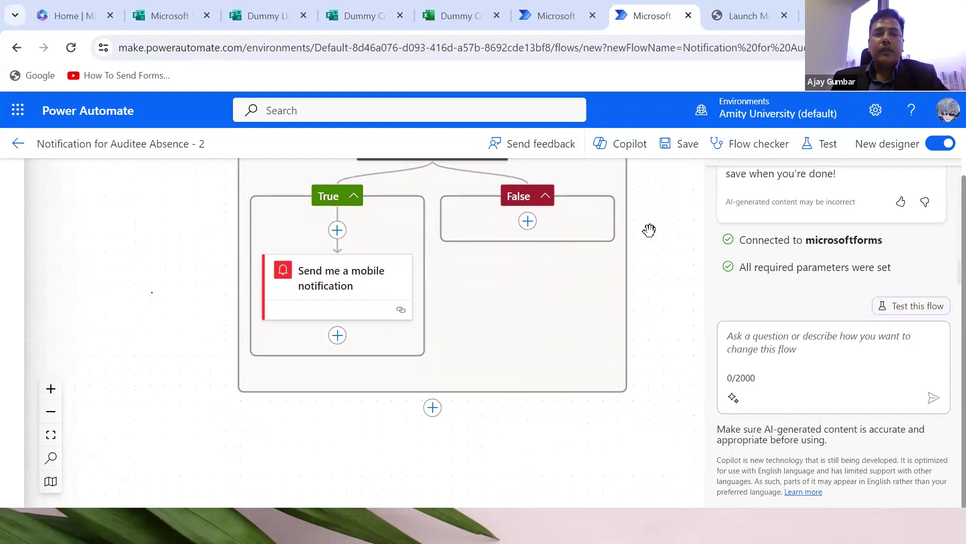
Switch to the slideshow and advance to the More Use Cases slide.
{"action": "key", "text": "alt+Tab"}
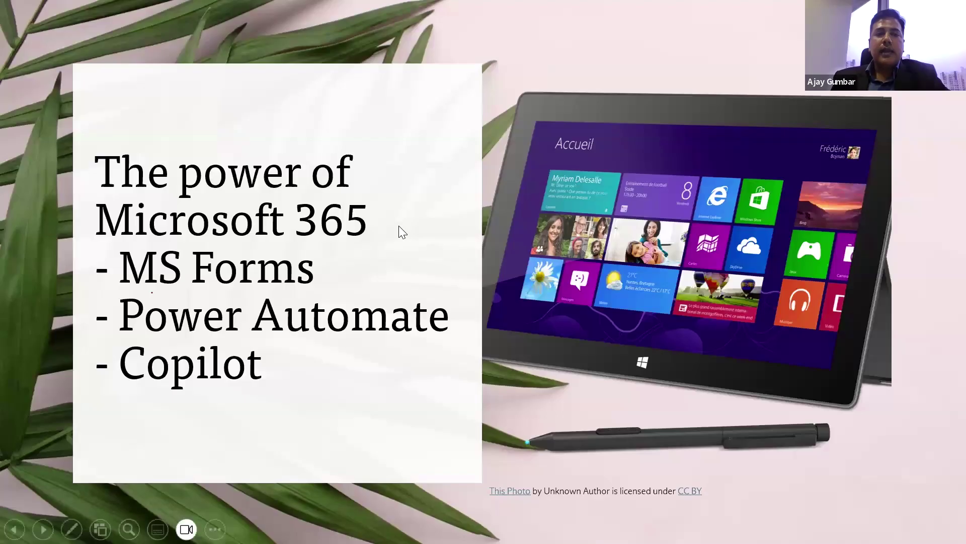
{"action": "key", "text": "Right"}
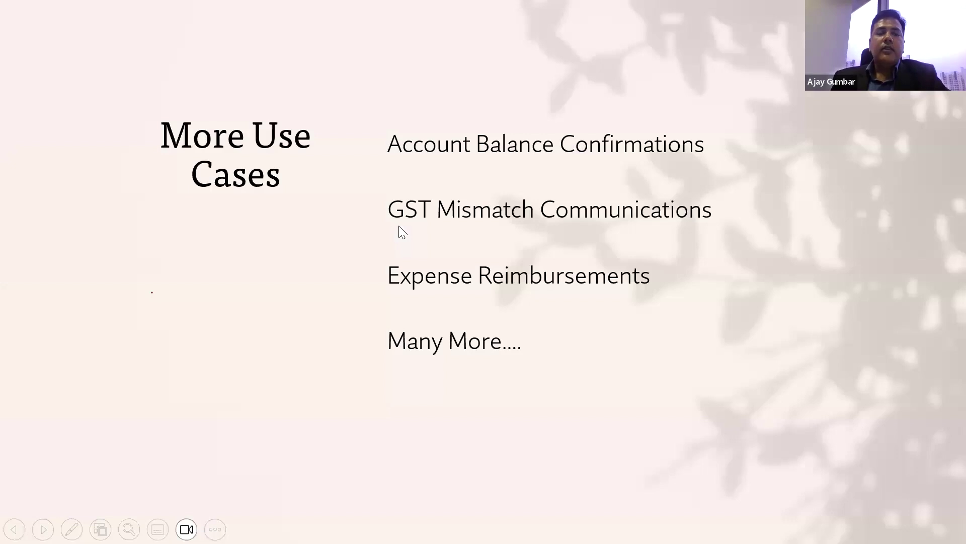